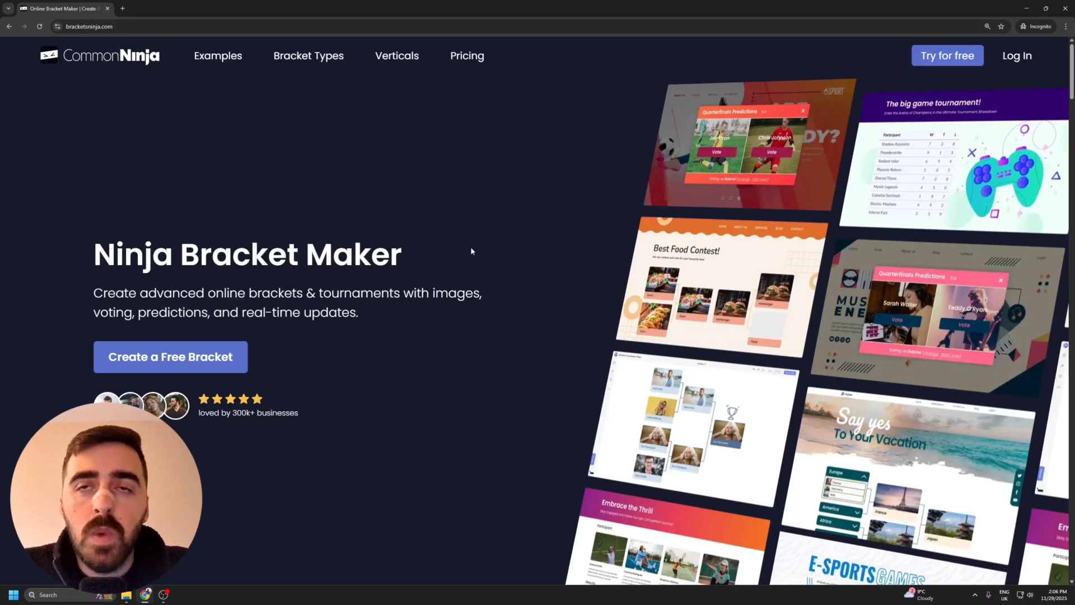
- Start a free bracket and create a March Madness tournament with voting and predictions turned off
{"action": "left_click", "coordinate": [956, 59]}
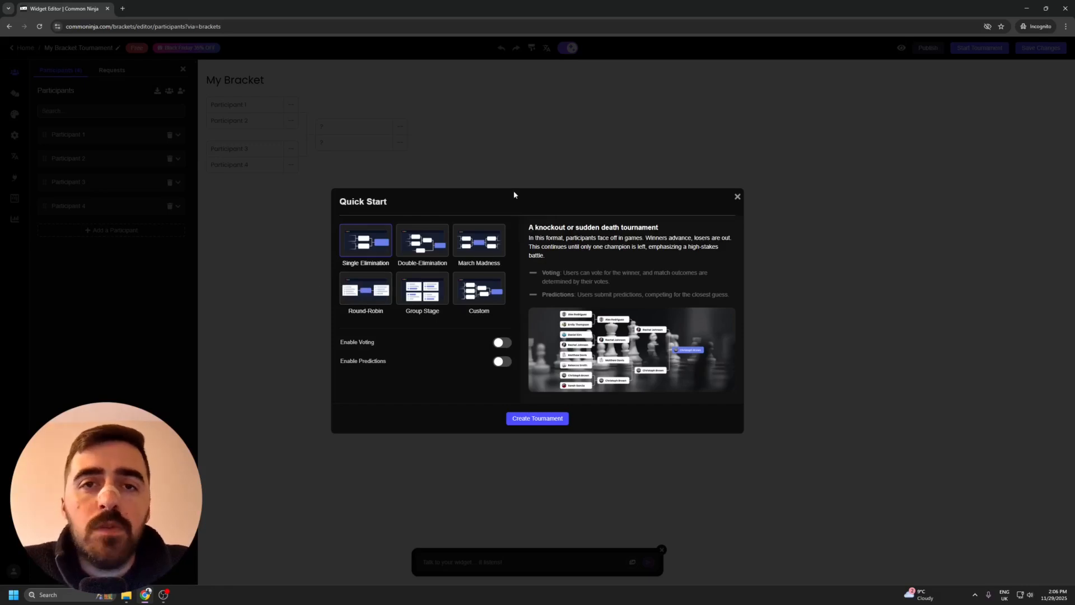
{"action": "left_click", "coordinate": [482, 249]}
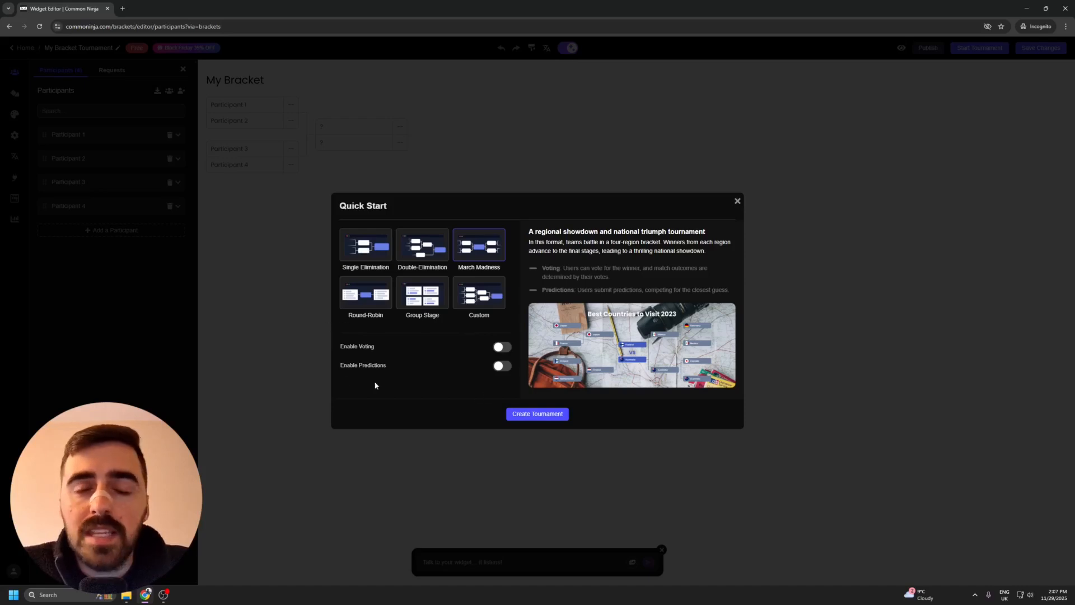
{"action": "left_click", "coordinate": [502, 347]}
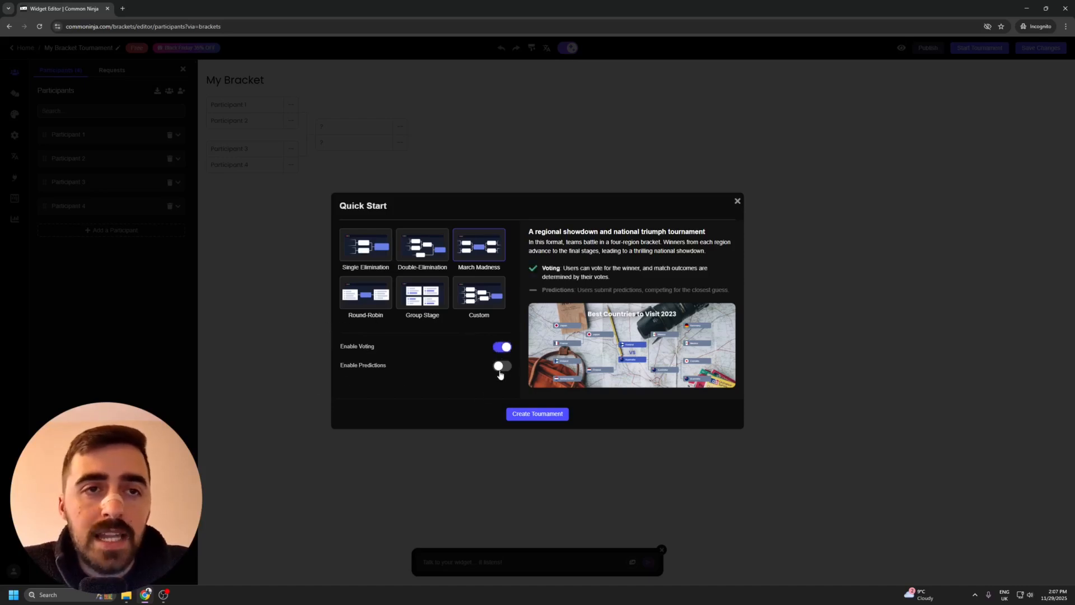
{"action": "left_click", "coordinate": [502, 366]}
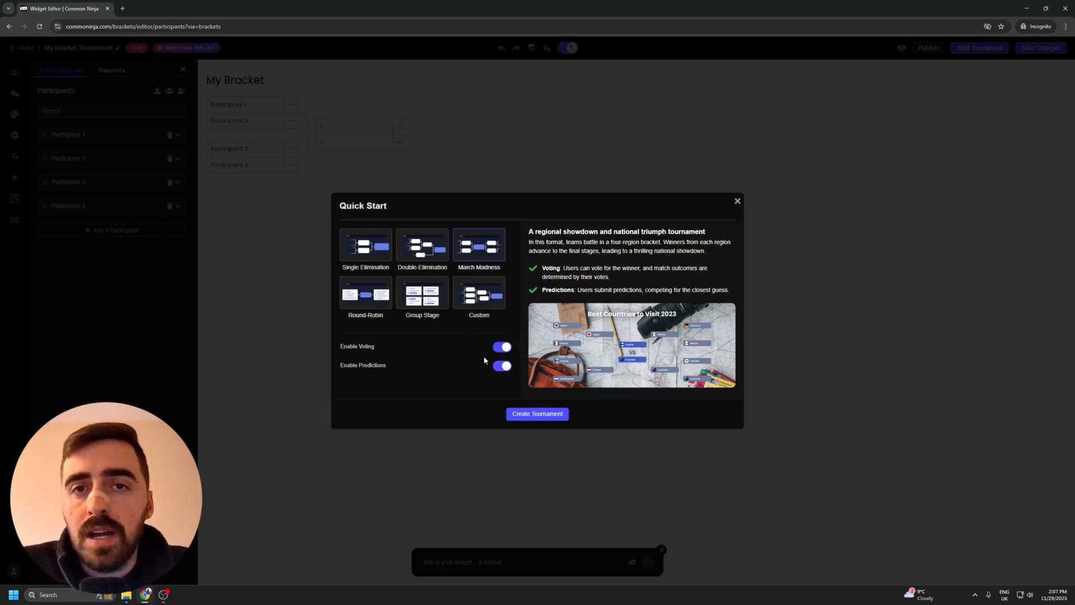
{"action": "left_click", "coordinate": [503, 346]}
{"action": "left_click", "coordinate": [498, 366]}
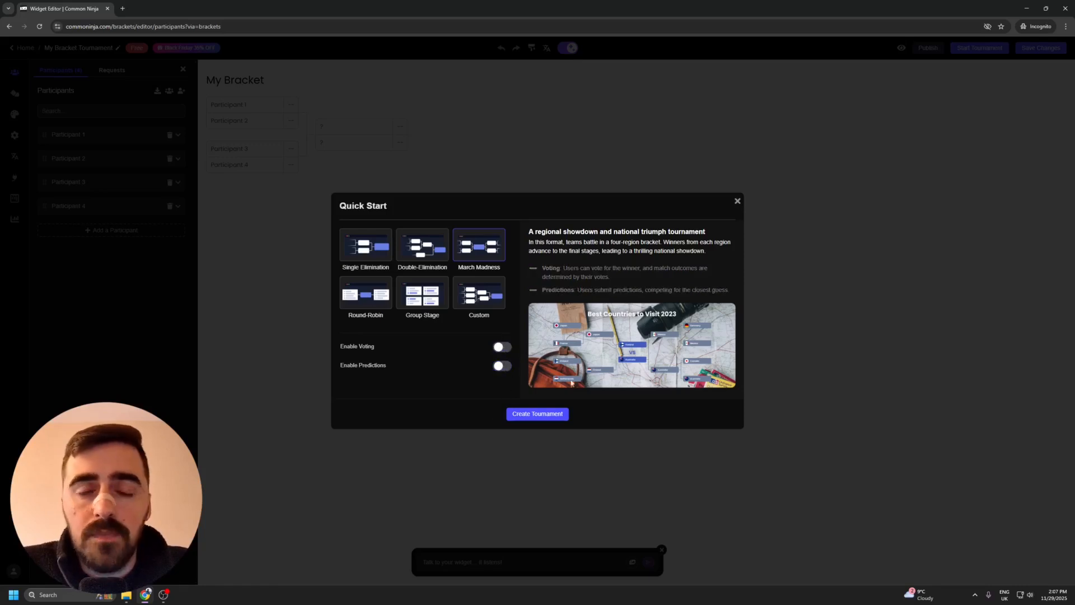
{"action": "left_click", "coordinate": [539, 414]}
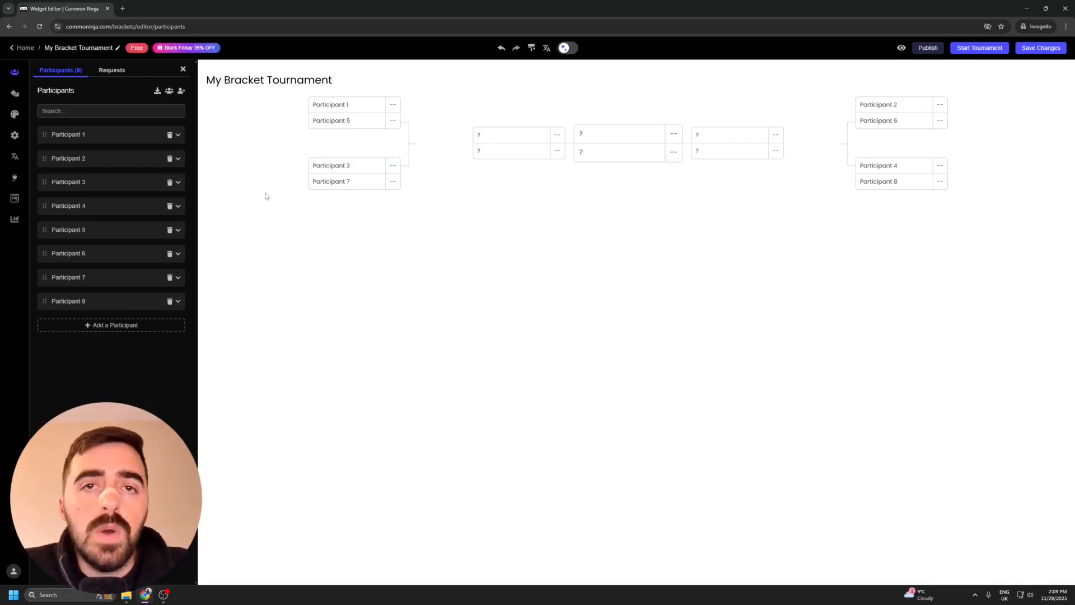
- View the bulk participant import options, and rename Participant 1 and Participant 5 with the players' full names
{"action": "left_click", "coordinate": [170, 92]}
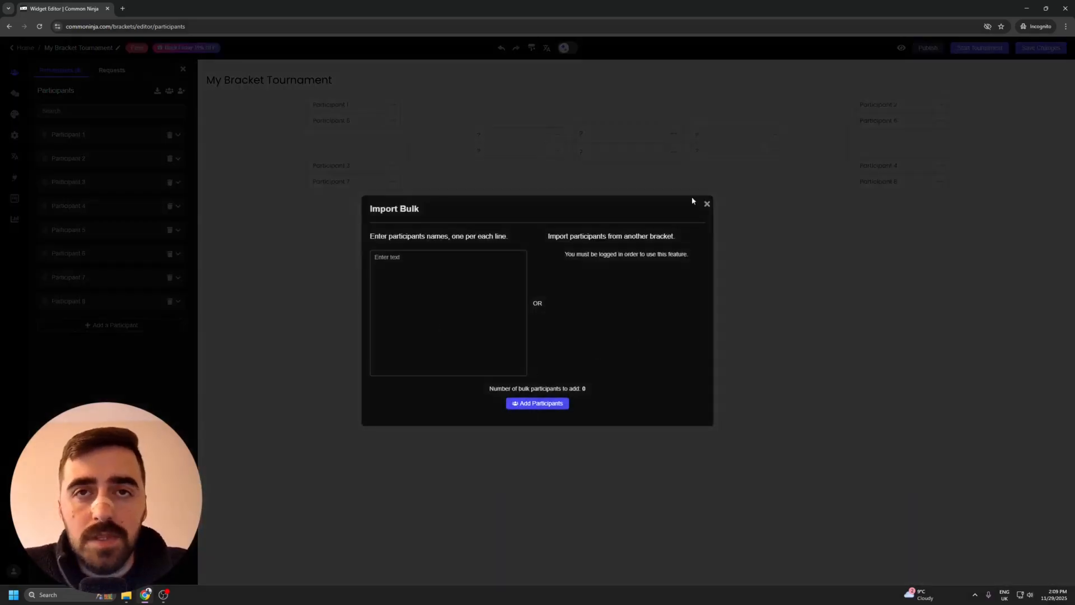
{"action": "left_click", "coordinate": [707, 203]}
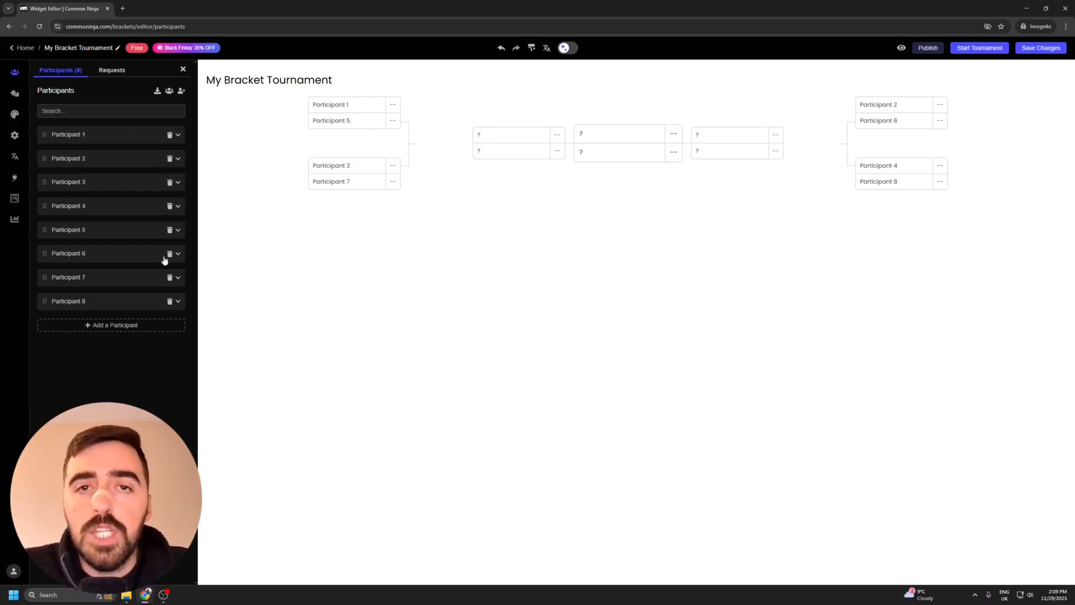
{"action": "left_click", "coordinate": [126, 136]}
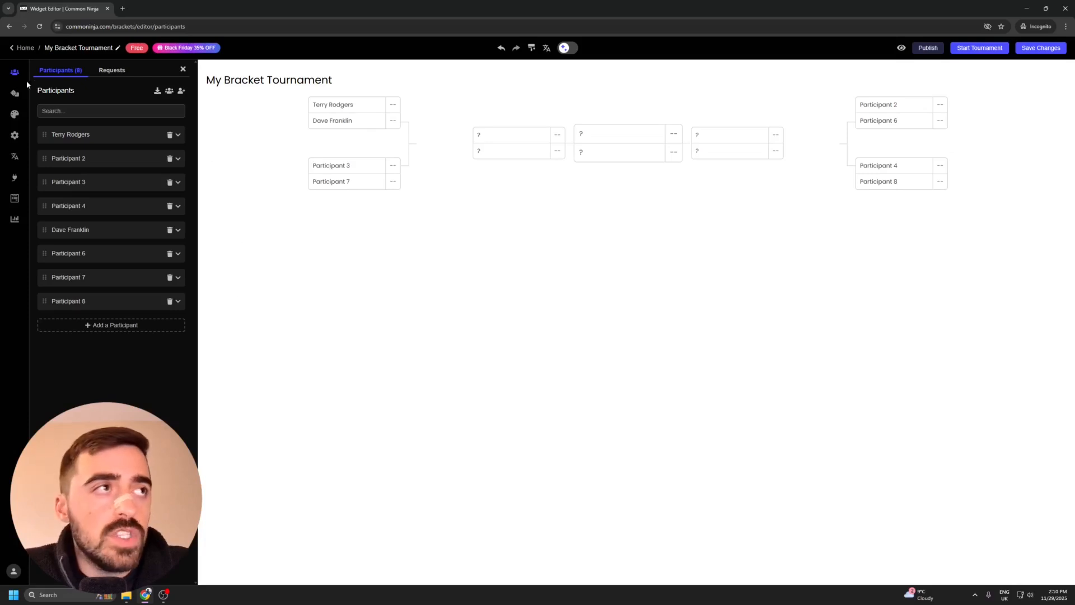
- Look through the editor's styles, settings, translation, integrations, entries and analytics sections
{"action": "left_click", "coordinate": [14, 95]}
{"action": "left_click", "coordinate": [14, 114]}
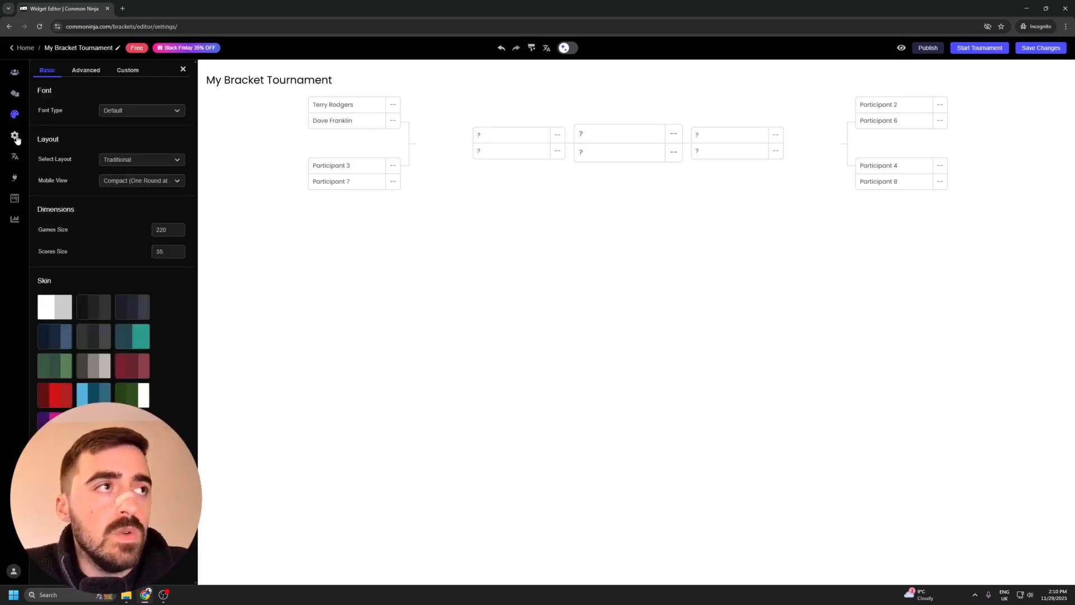
{"action": "left_click", "coordinate": [15, 135]}
{"action": "left_click", "coordinate": [14, 158]}
{"action": "left_click", "coordinate": [15, 178]}
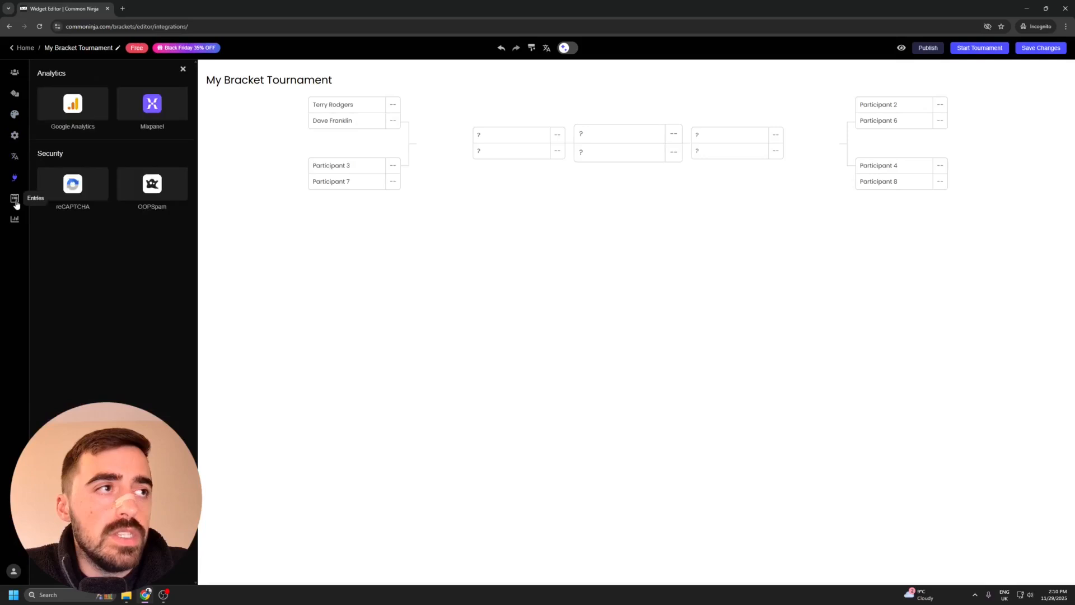
{"action": "left_click", "coordinate": [14, 199]}
{"action": "left_click", "coordinate": [15, 221]}
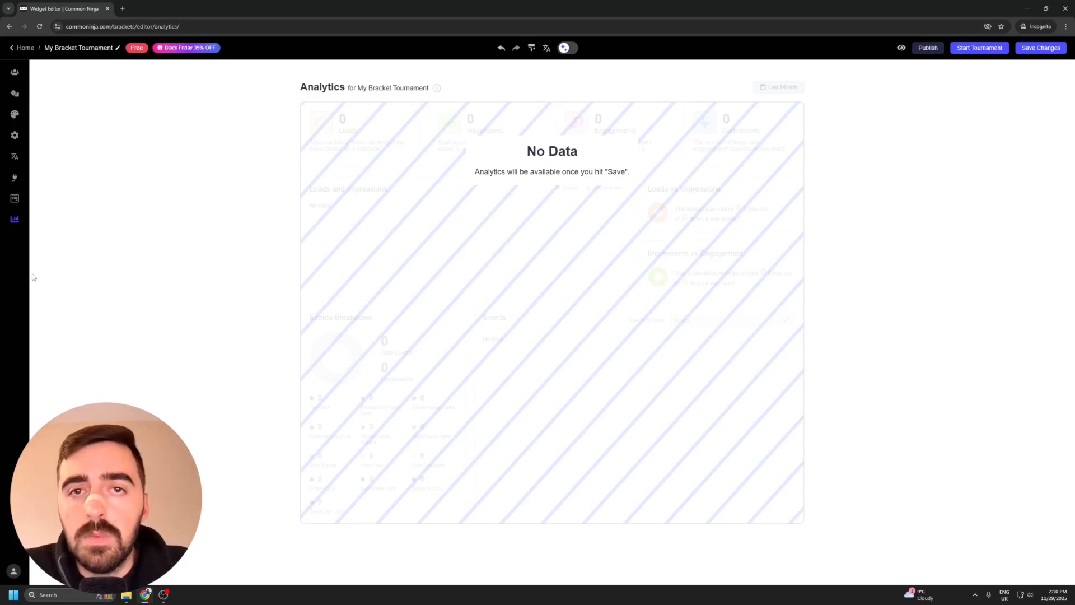
- Apply the muted green skin to the bracket and set its scores size to 60
{"action": "left_click", "coordinate": [15, 116]}
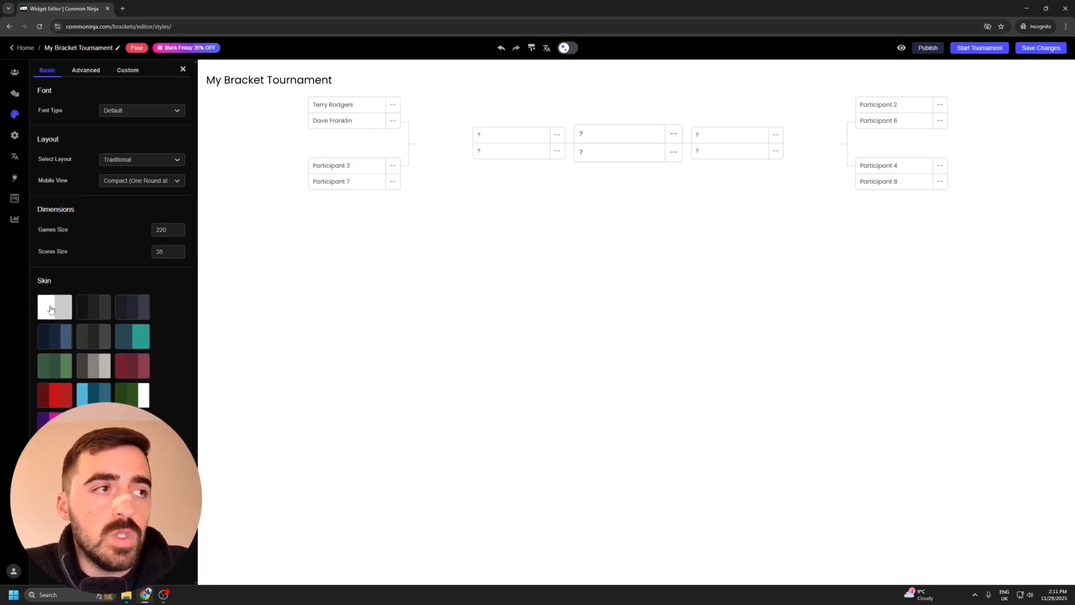
{"action": "left_click", "coordinate": [62, 375]}
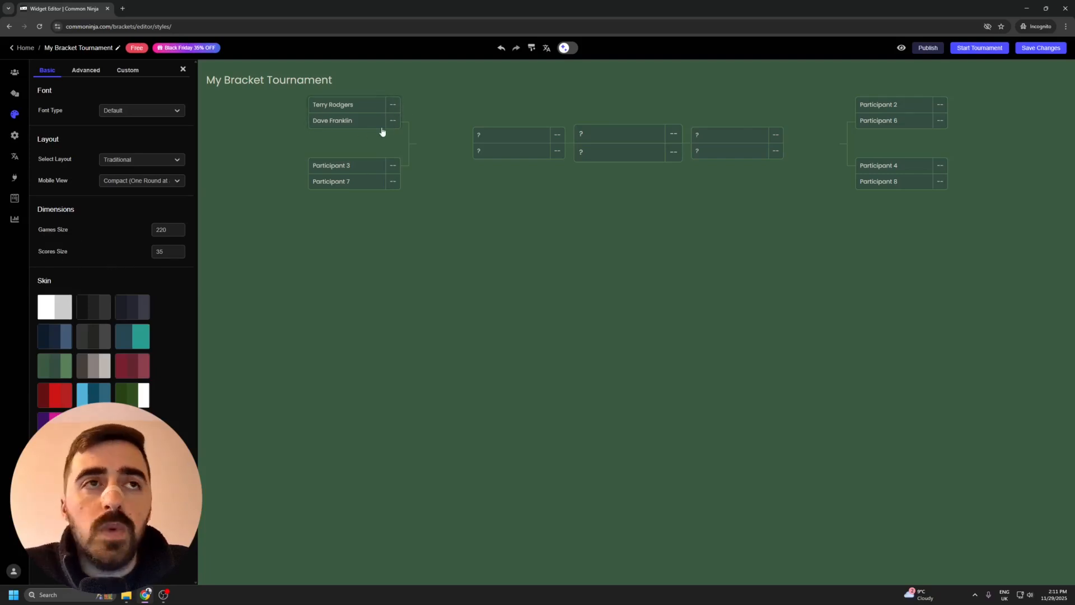
{"action": "double_click", "coordinate": [162, 252]}
{"action": "type", "text": "60"}
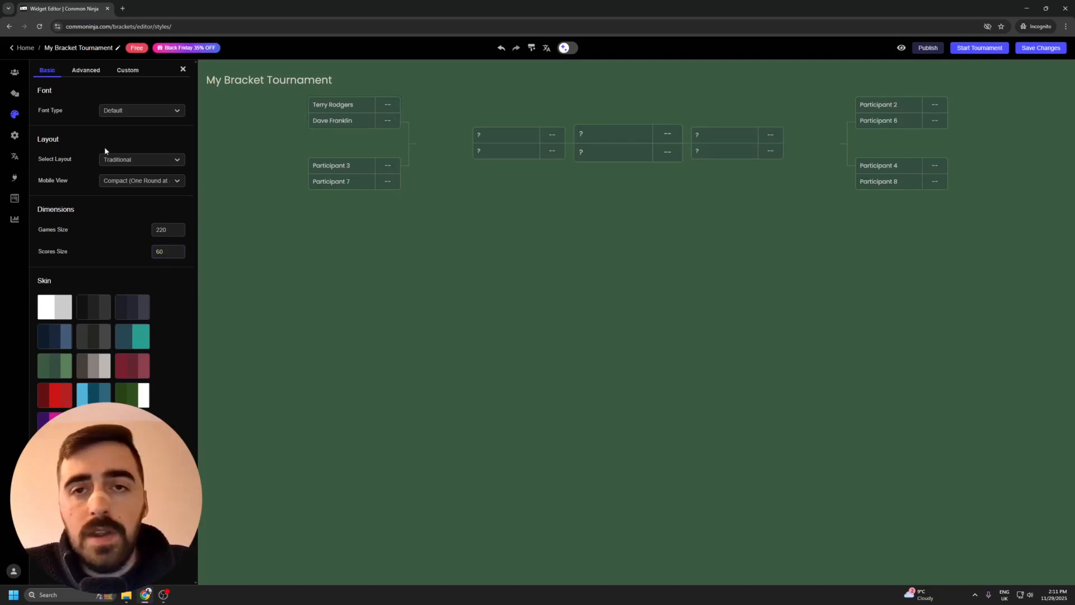
- Change the bracket's participant color to a bright golden yellow in the advanced styles
{"action": "left_click", "coordinate": [86, 73]}
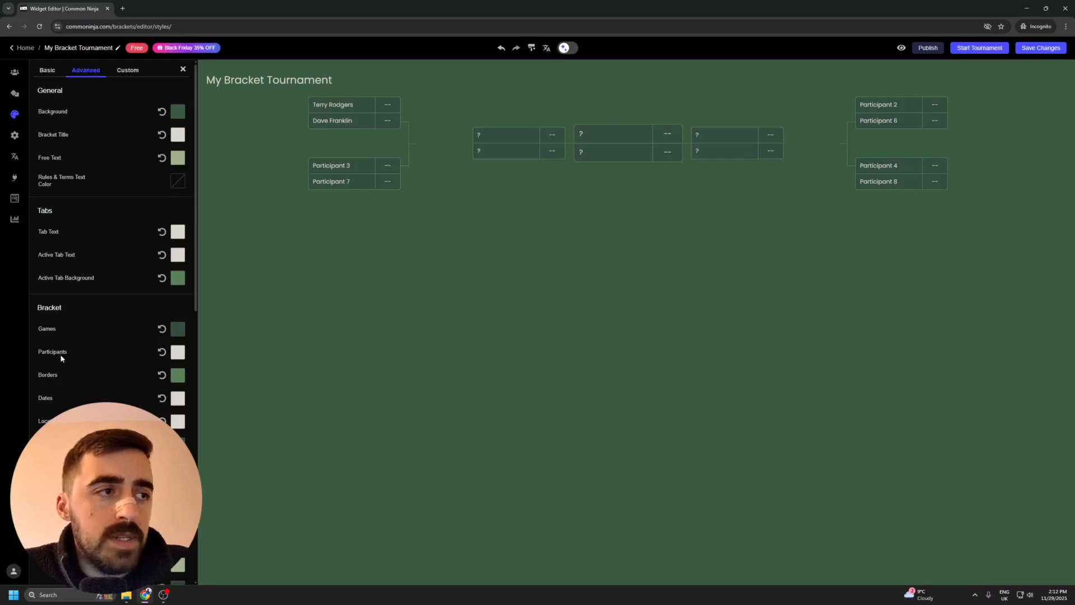
{"action": "left_click", "coordinate": [183, 355]}
{"action": "left_click", "coordinate": [139, 307]}
{"action": "left_click_drag", "start_coordinate": [139, 307], "coordinate": [159, 287]}
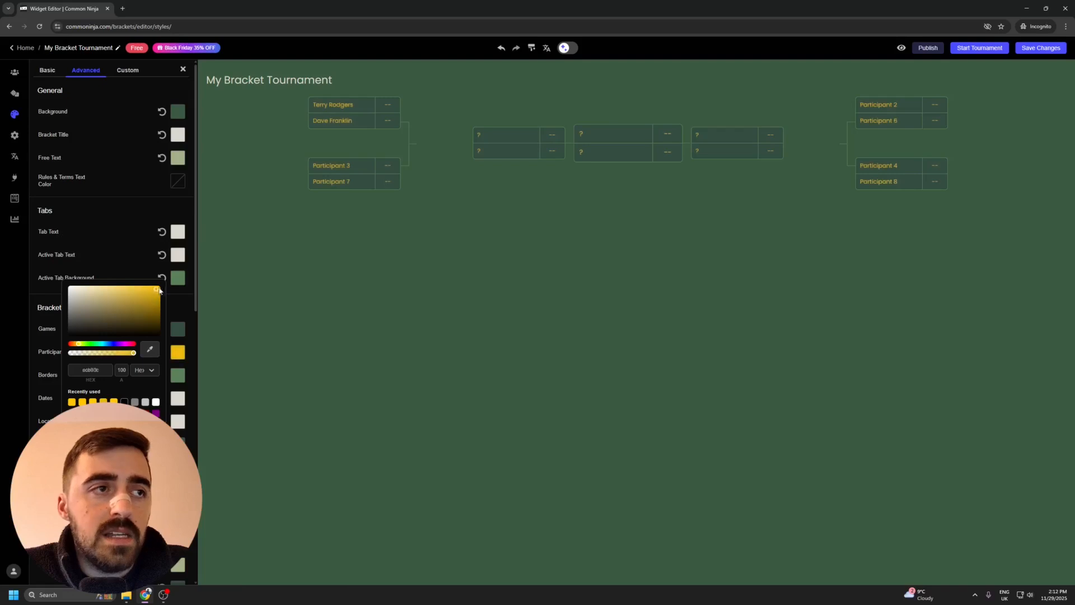
{"action": "left_click", "coordinate": [322, 231]}
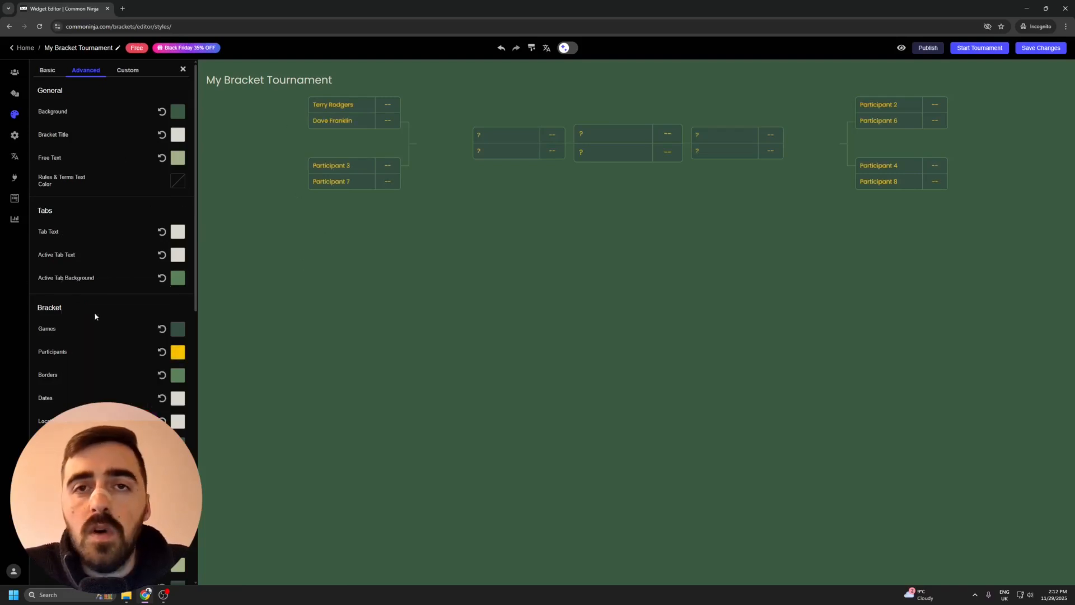
- Try the transparent background for the bracket and turn it off again
{"action": "left_click_drag", "start_coordinate": [196, 171], "coordinate": [208, 420]}
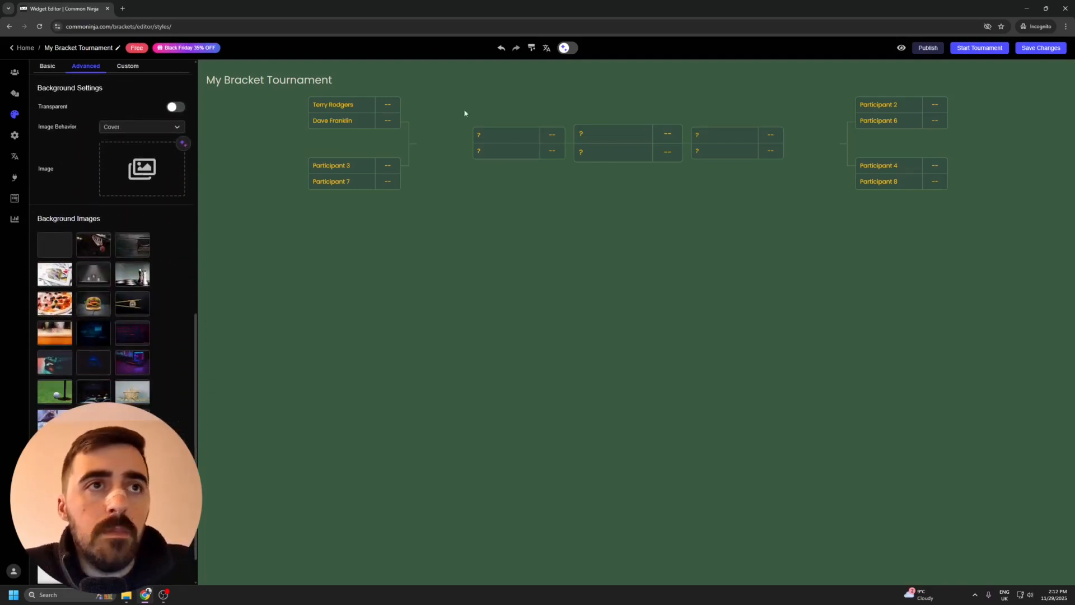
{"action": "left_click", "coordinate": [176, 106]}
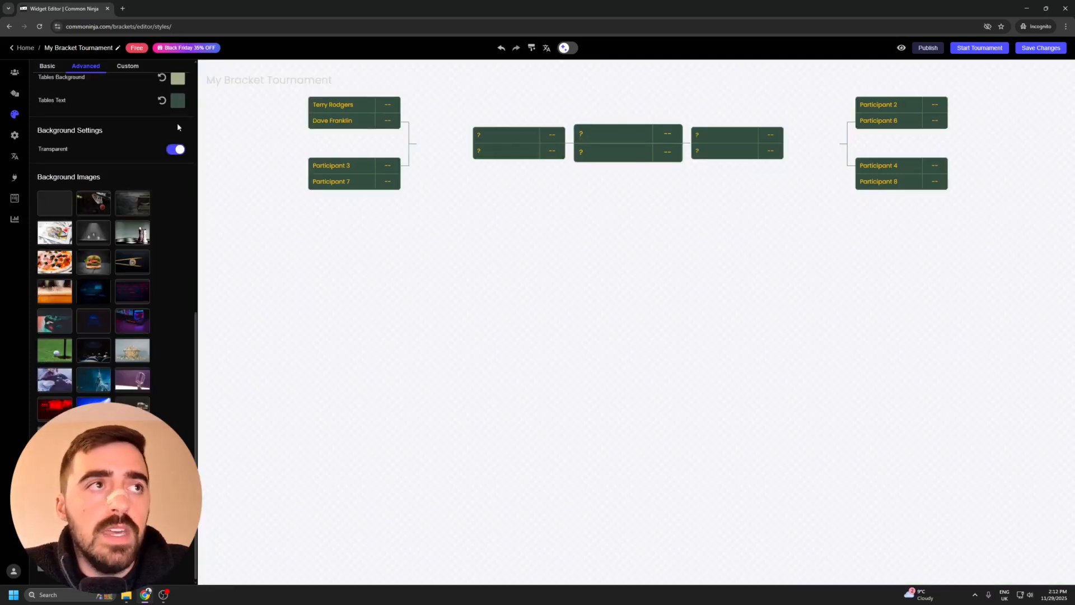
{"action": "left_click", "coordinate": [176, 149]}
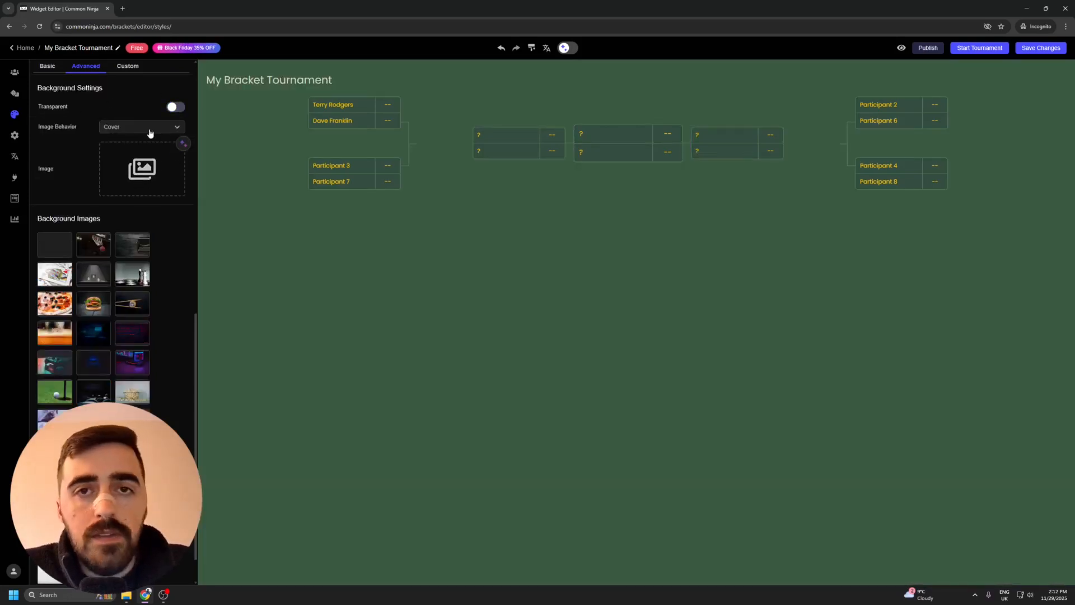
- Preview several preset background images, including the chess photo, and set the dark green patterned one as the bracket's background
{"action": "scroll", "coordinate": [93, 199], "scroll_direction": "down", "scroll_amount": 1}
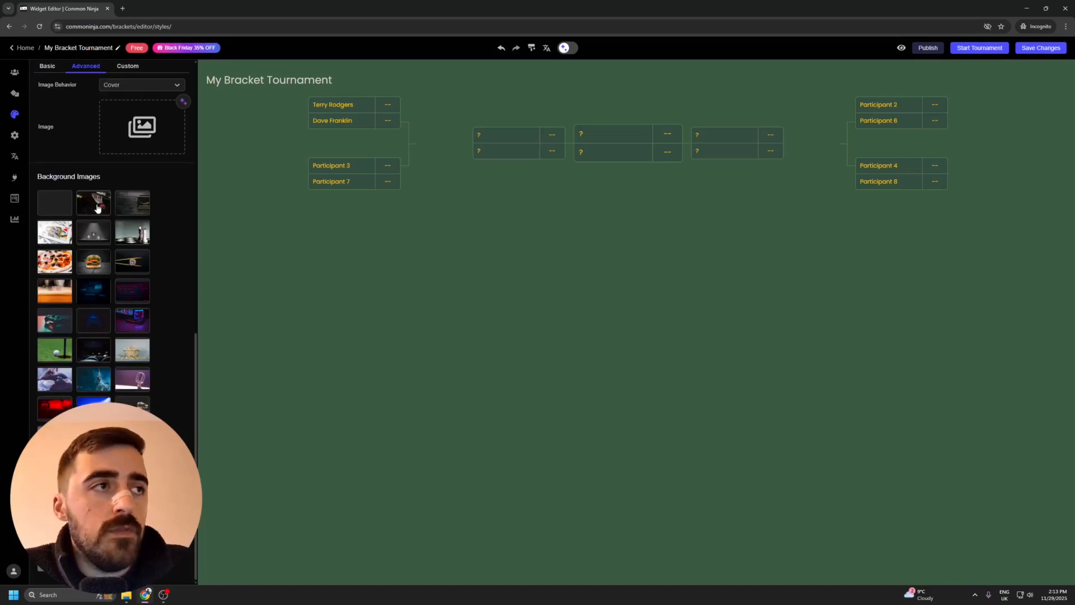
{"action": "left_click", "coordinate": [95, 202]}
{"action": "left_click", "coordinate": [132, 204]}
{"action": "left_click", "coordinate": [133, 232]}
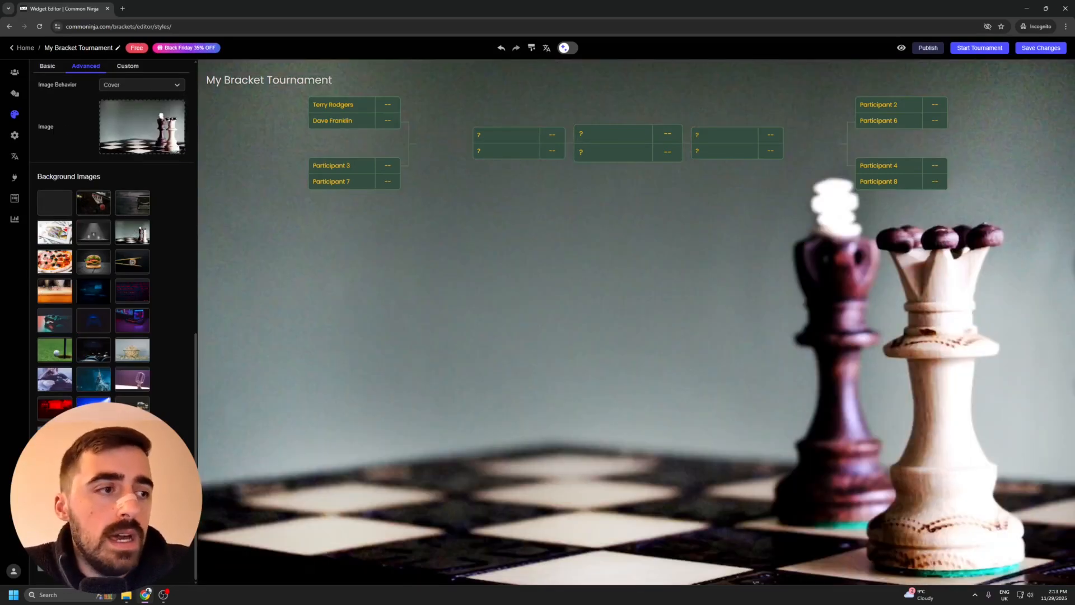
{"action": "left_click", "coordinate": [94, 497]}
{"action": "left_click", "coordinate": [94, 527]}
{"action": "left_click", "coordinate": [54, 526]}
{"action": "left_click", "coordinate": [55, 555]}
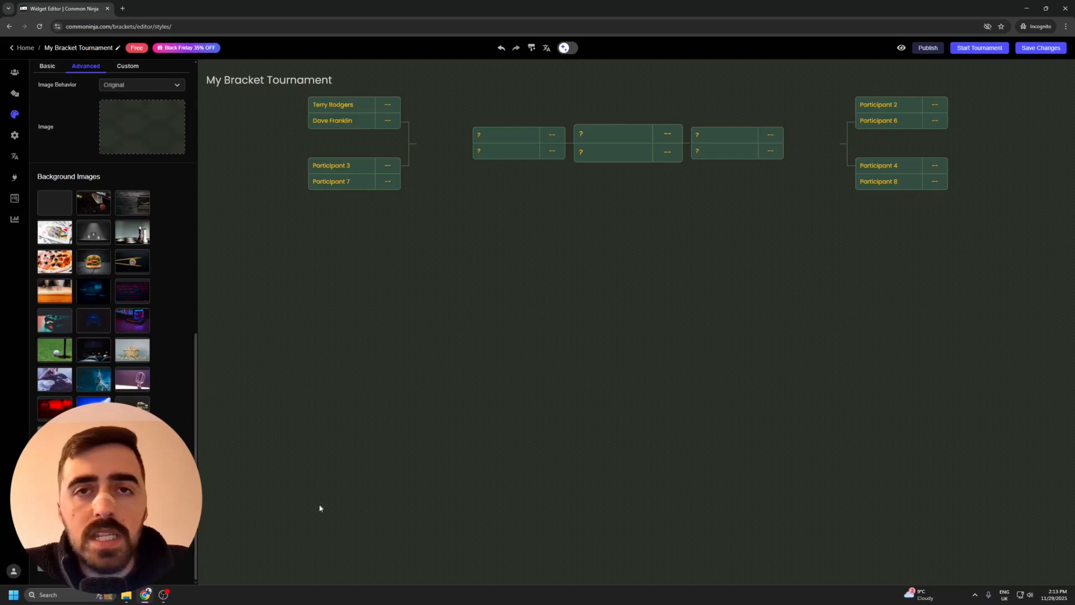
- Examine the custom styling options for Match Location, including its shadow, borders and spacing
{"action": "scroll", "coordinate": [197, 397], "scroll_direction": "up", "scroll_amount": 1}
{"action": "left_click_drag", "start_coordinate": [197, 398], "coordinate": [206, 126]}
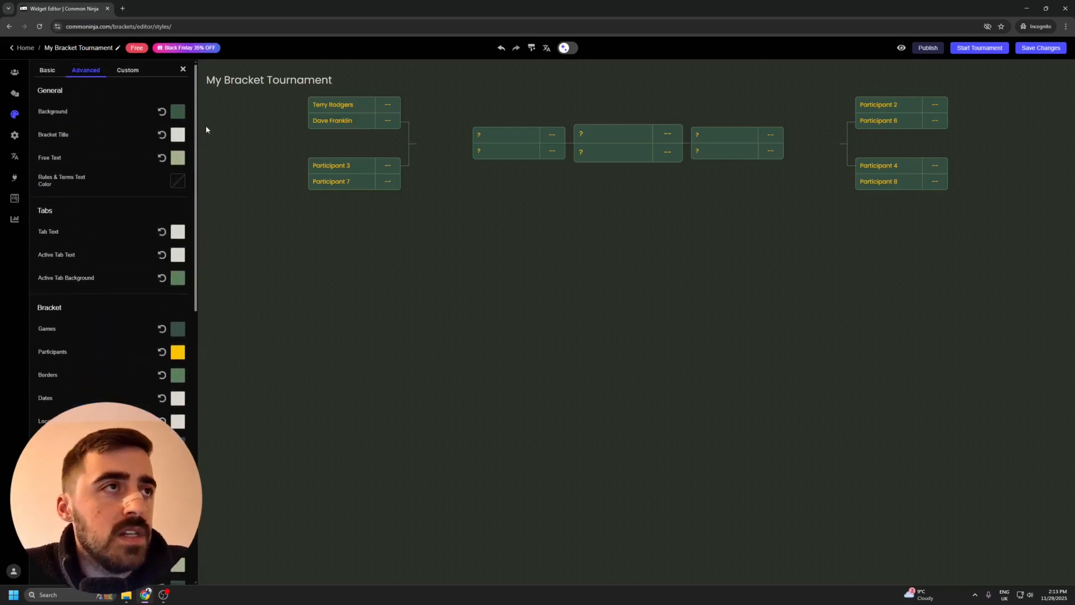
{"action": "left_click", "coordinate": [118, 76]}
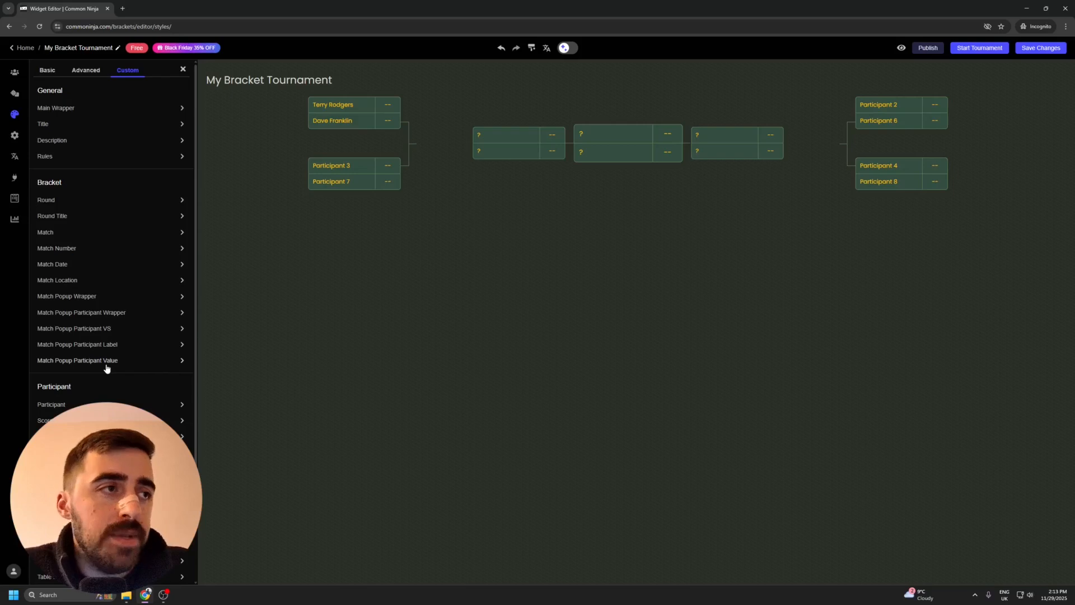
{"action": "left_click", "coordinate": [174, 283]}
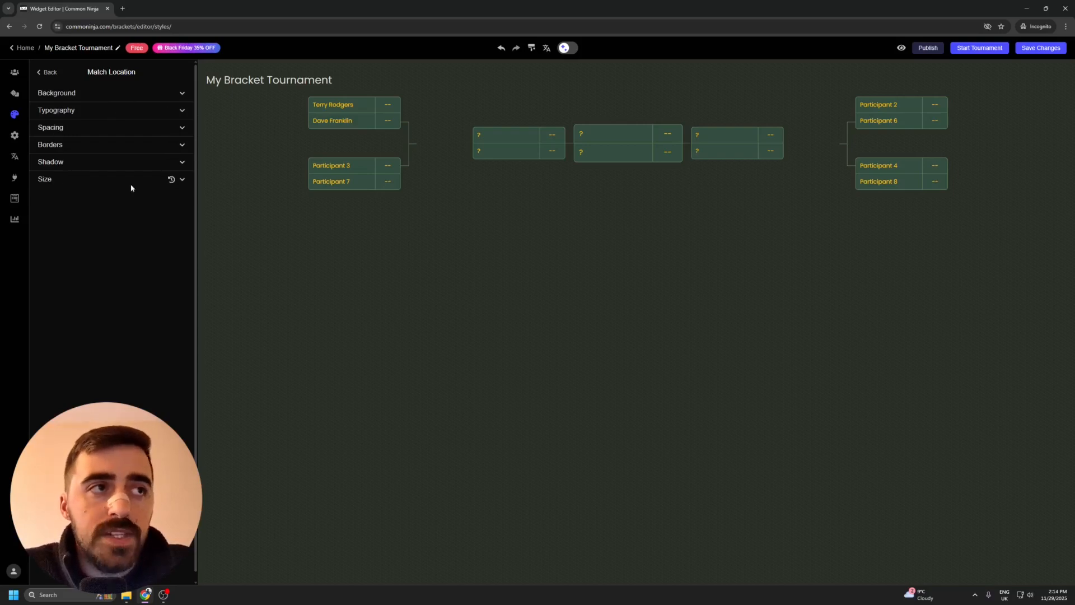
{"action": "left_click", "coordinate": [182, 162]}
{"action": "left_click", "coordinate": [182, 145]}
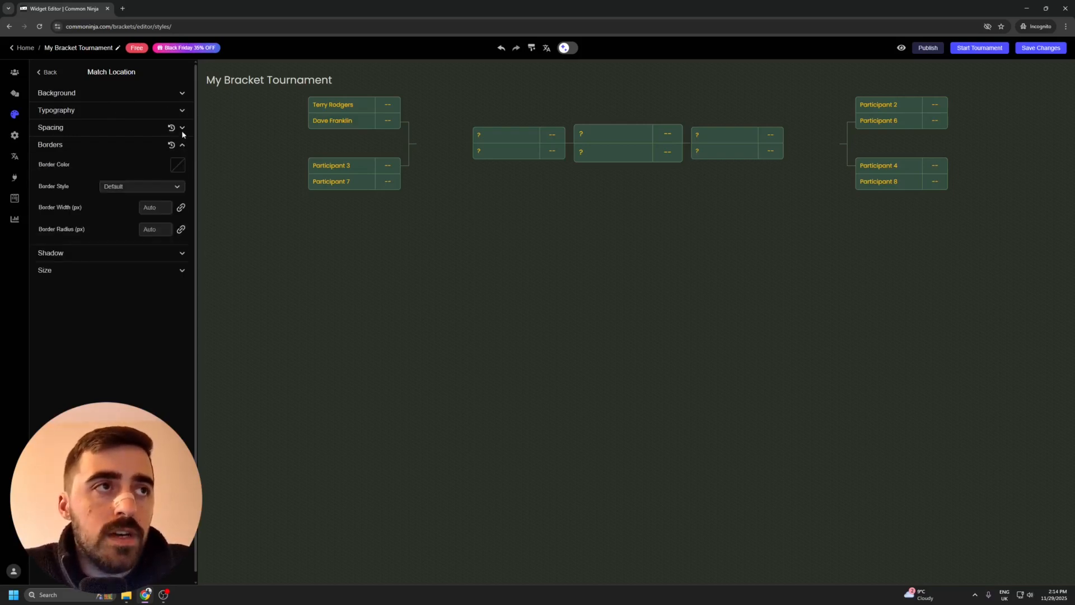
{"action": "left_click", "coordinate": [183, 130]}
{"action": "left_click", "coordinate": [50, 73]}
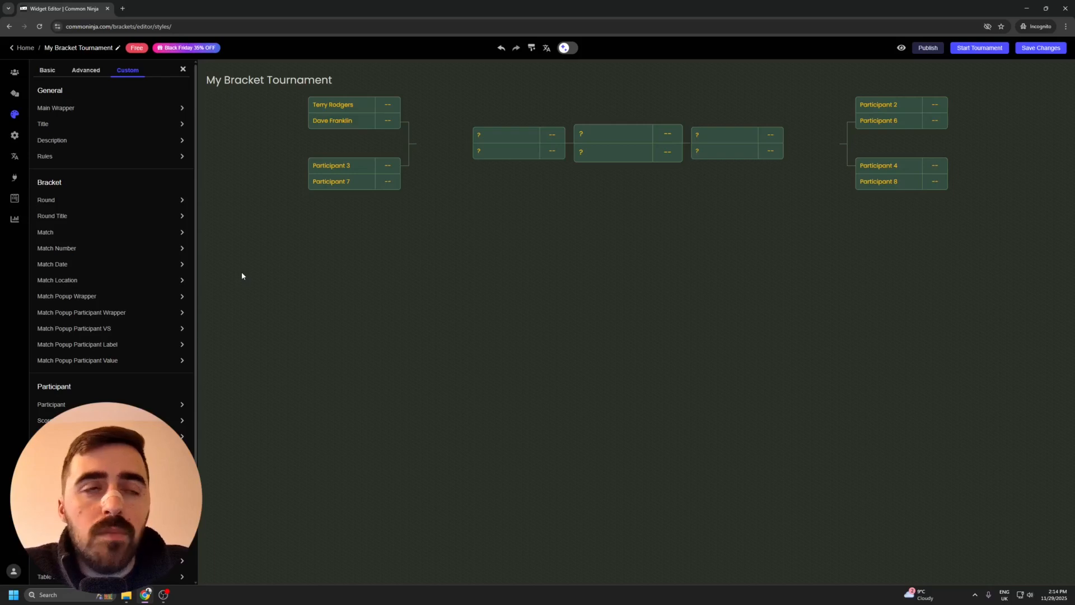
- Review the tournament's general settings and enable the 3rd Place Match feature
{"action": "left_click", "coordinate": [15, 136]}
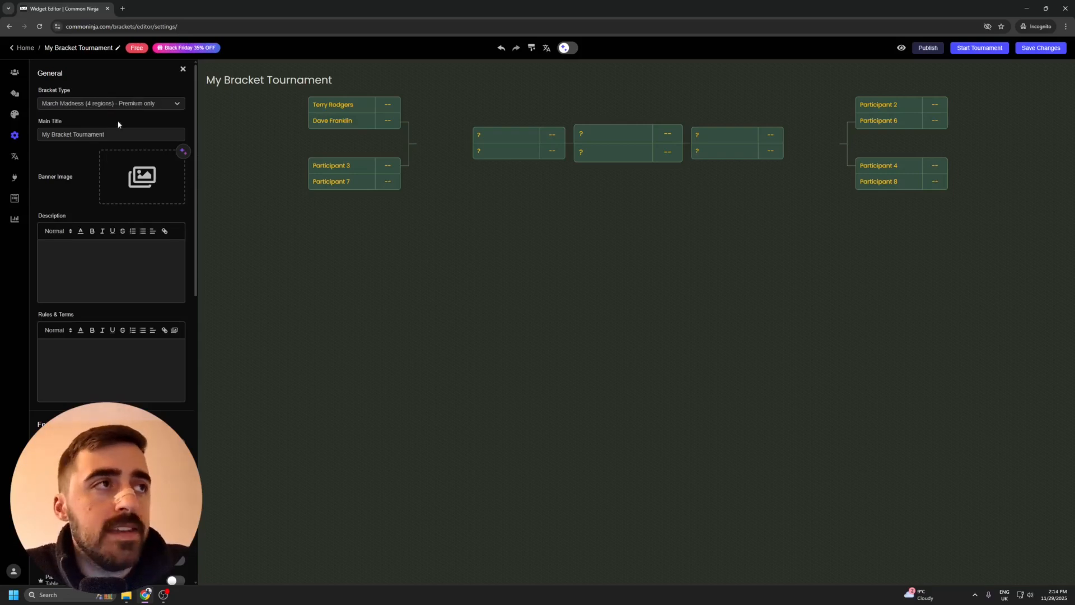
{"action": "left_click_drag", "start_coordinate": [208, 80], "coordinate": [328, 81]}
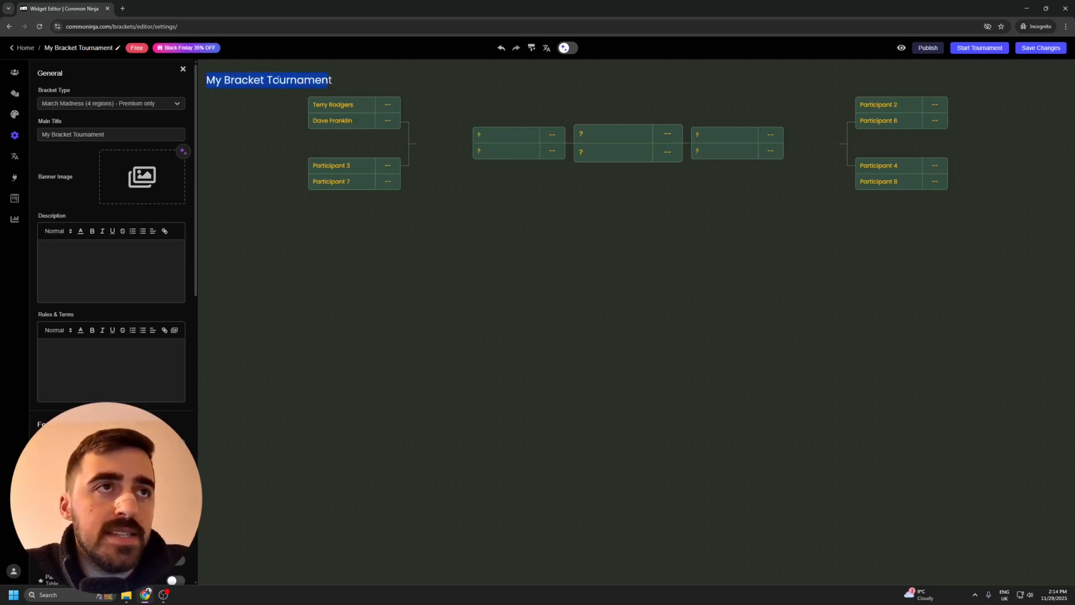
{"action": "left_click", "coordinate": [70, 176]}
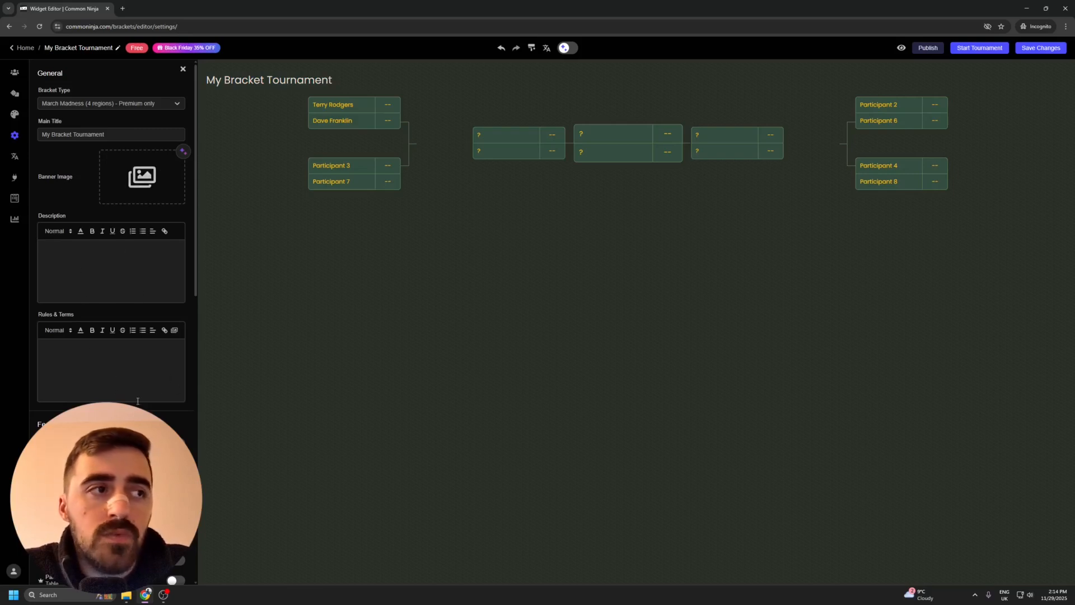
{"action": "scroll", "coordinate": [192, 315], "scroll_direction": "down", "scroll_amount": 3}
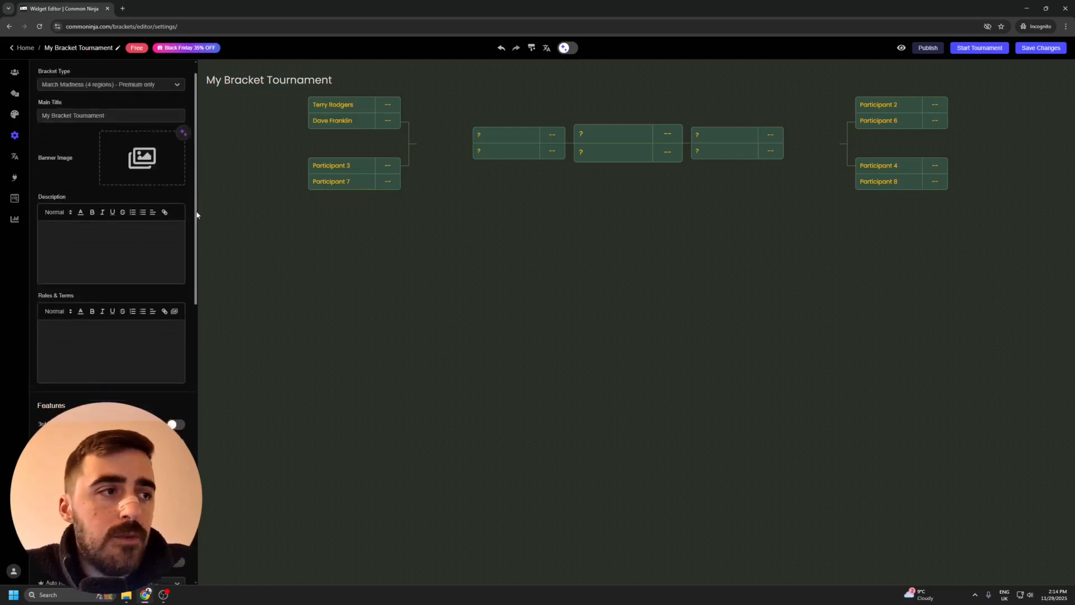
{"action": "left_click_drag", "start_coordinate": [205, 282], "coordinate": [205, 315]}
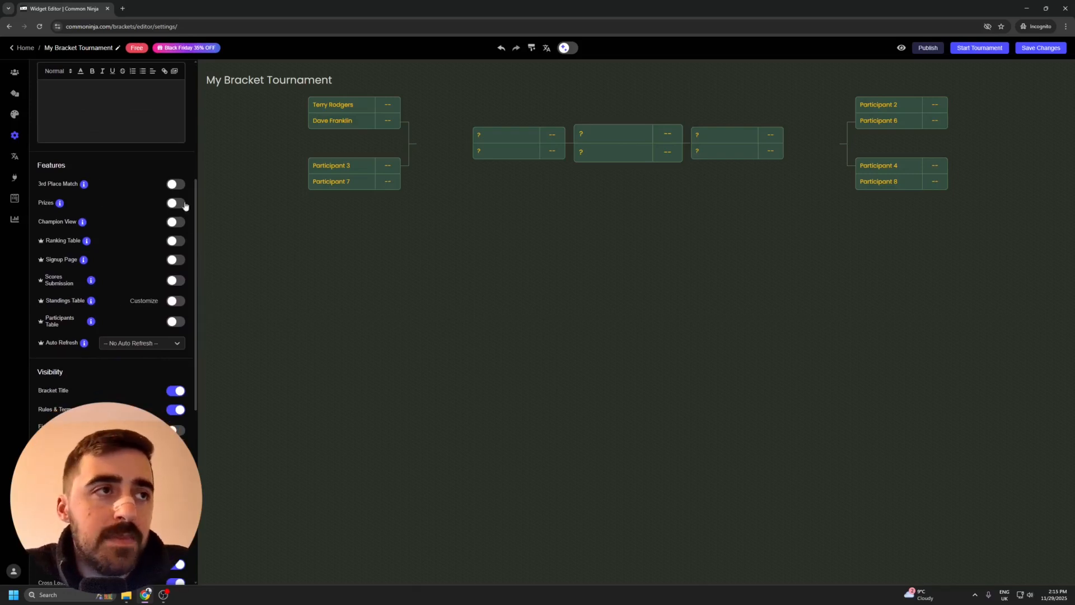
{"action": "left_click", "coordinate": [178, 184]}
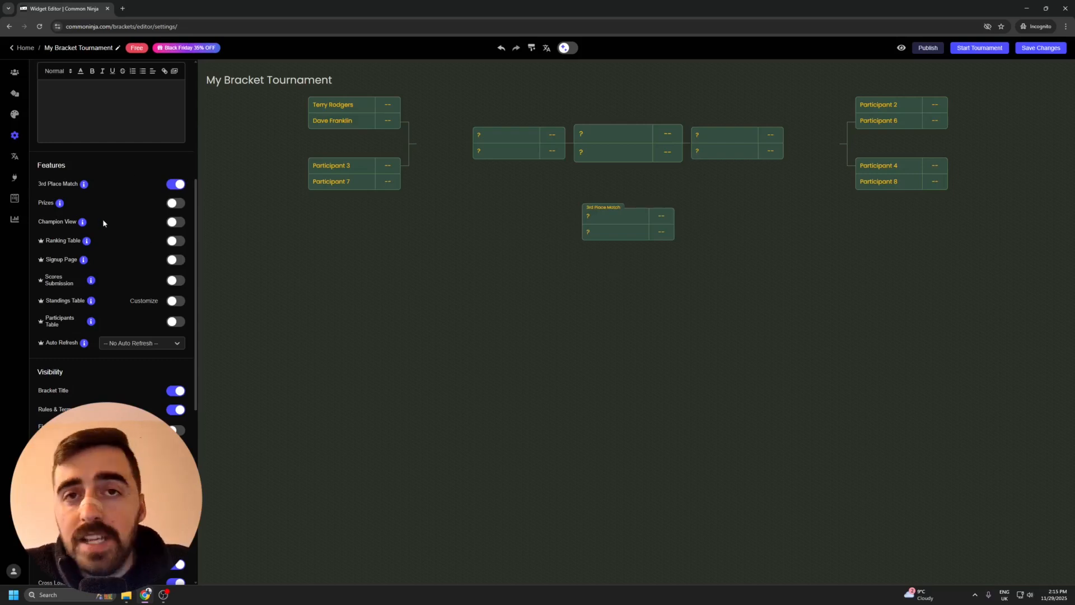
- Try the Prizes feature, view its page in the bracket preview, and turn the feature off again
{"action": "left_click", "coordinate": [178, 204]}
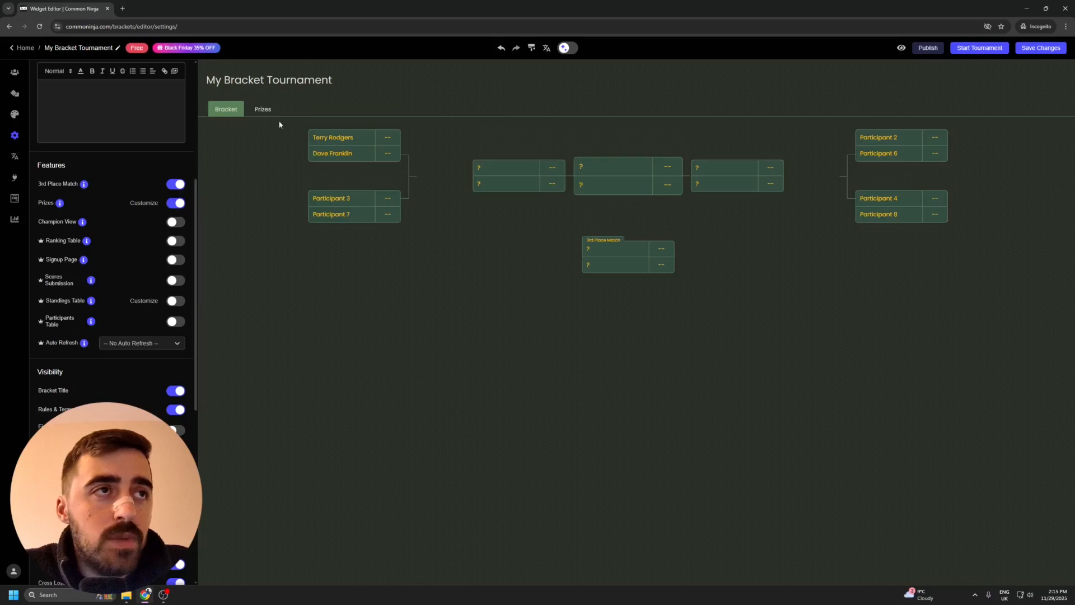
{"action": "left_click", "coordinate": [266, 109]}
{"action": "left_click", "coordinate": [229, 110]}
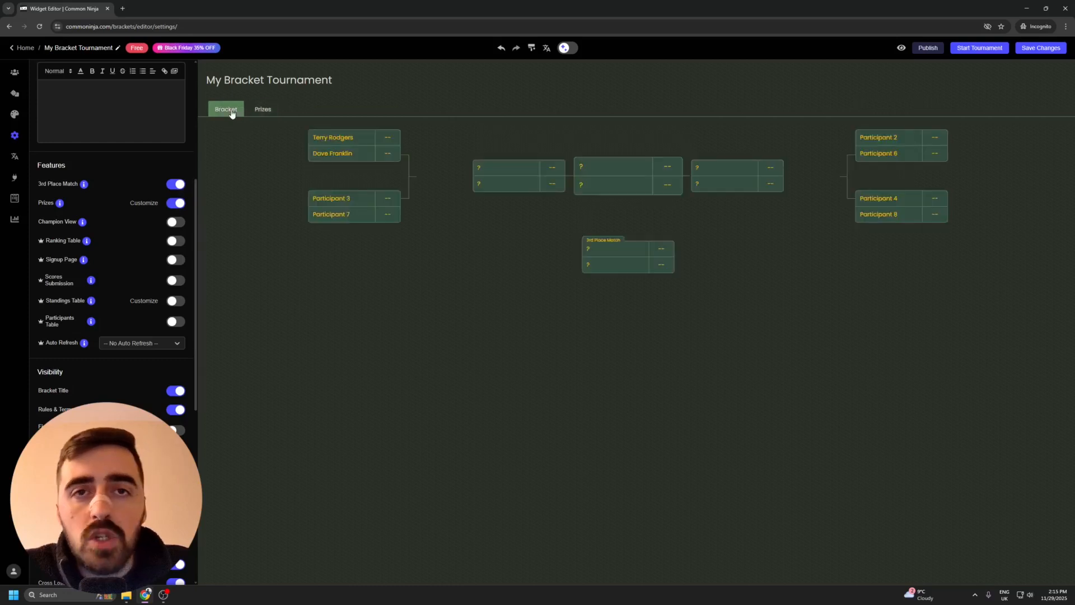
{"action": "left_click", "coordinate": [178, 205]}
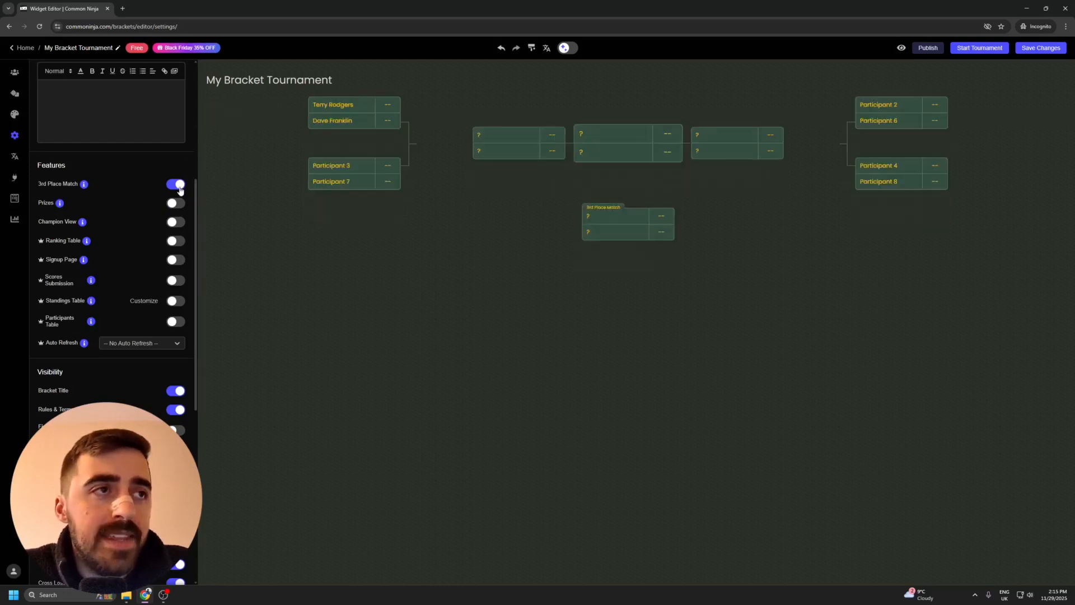
- Turn off the 3rd Place Match feature for the tournament
{"action": "left_click", "coordinate": [178, 186]}
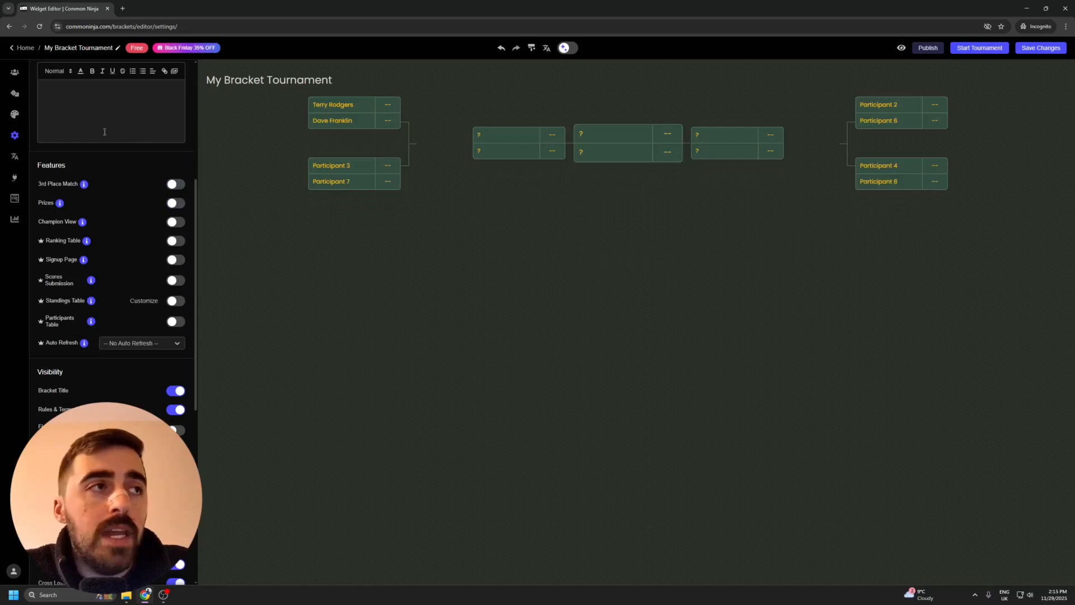
{"action": "mouse_move", "coordinate": [83, 184]}
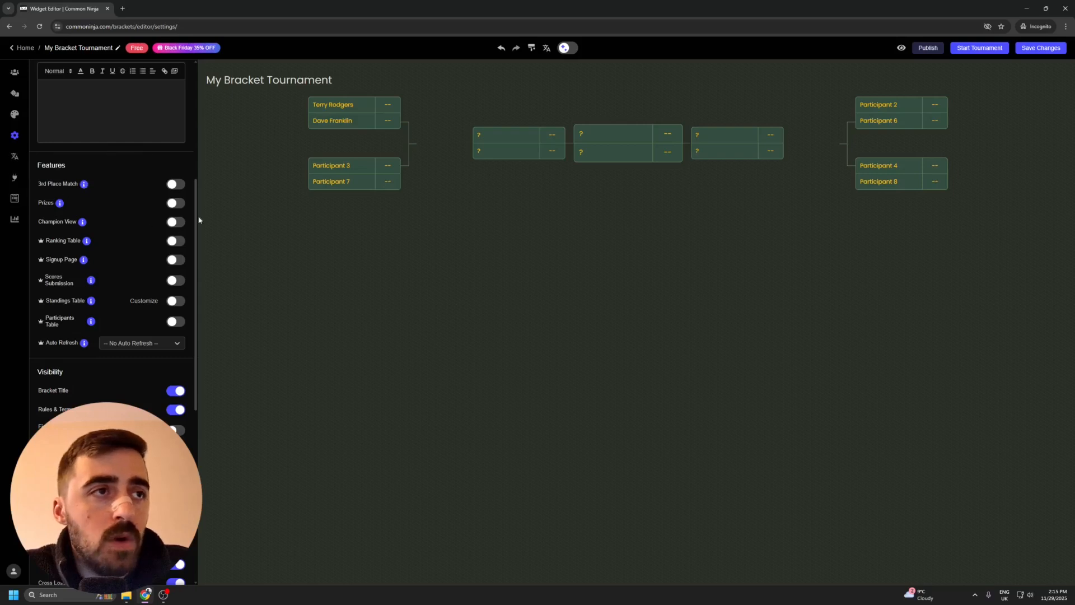
- Try hiding the Bracket Title in the visibility settings and turn it back on
{"action": "scroll", "coordinate": [195, 213], "scroll_direction": "down", "scroll_amount": 3}
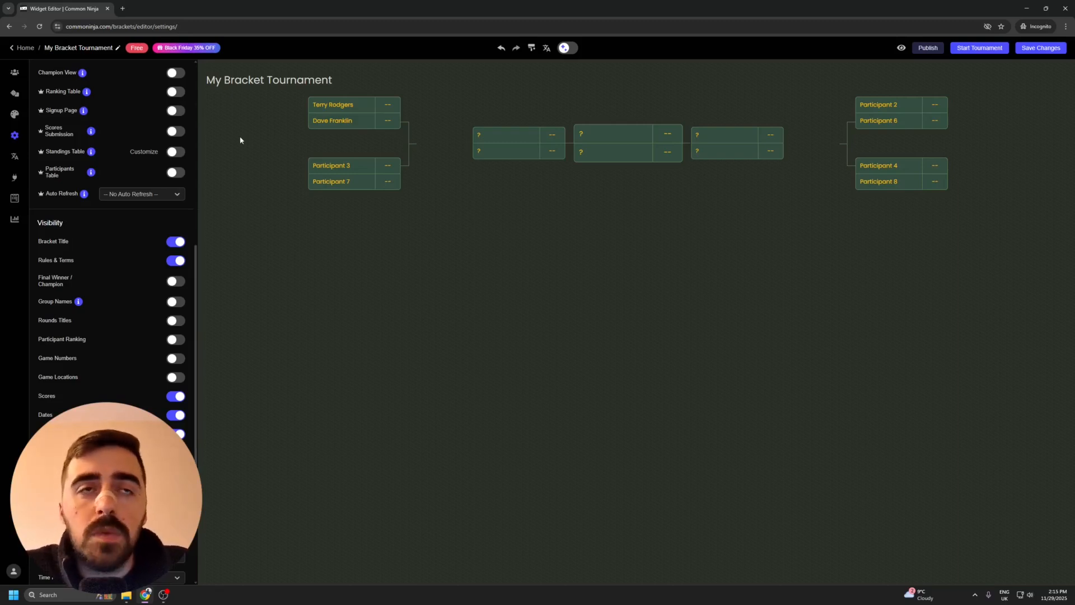
{"action": "left_click_drag", "start_coordinate": [210, 75], "coordinate": [359, 80]}
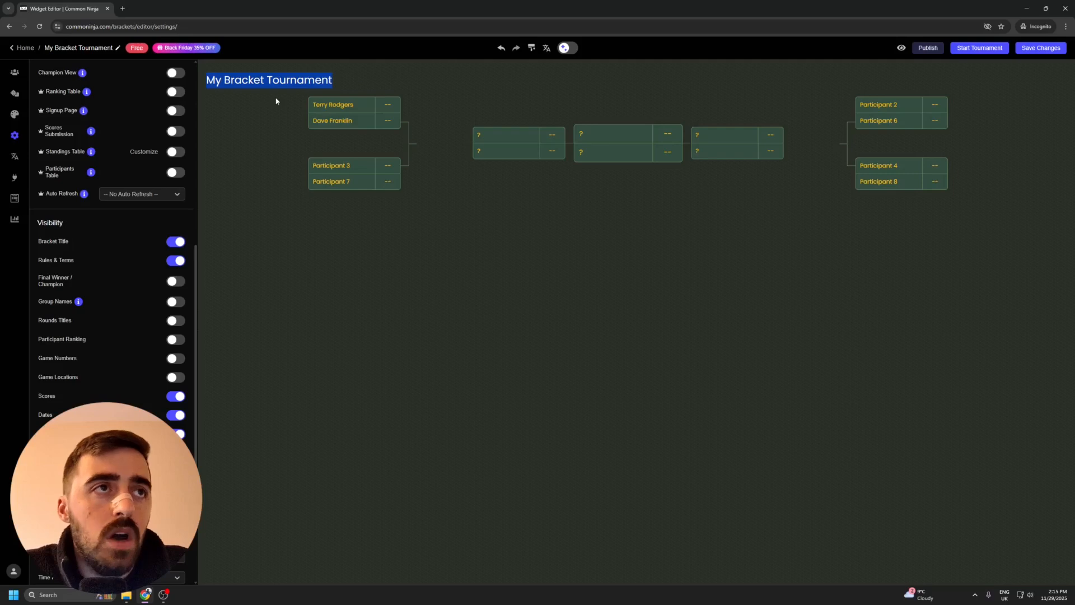
{"action": "left_click", "coordinate": [123, 251]}
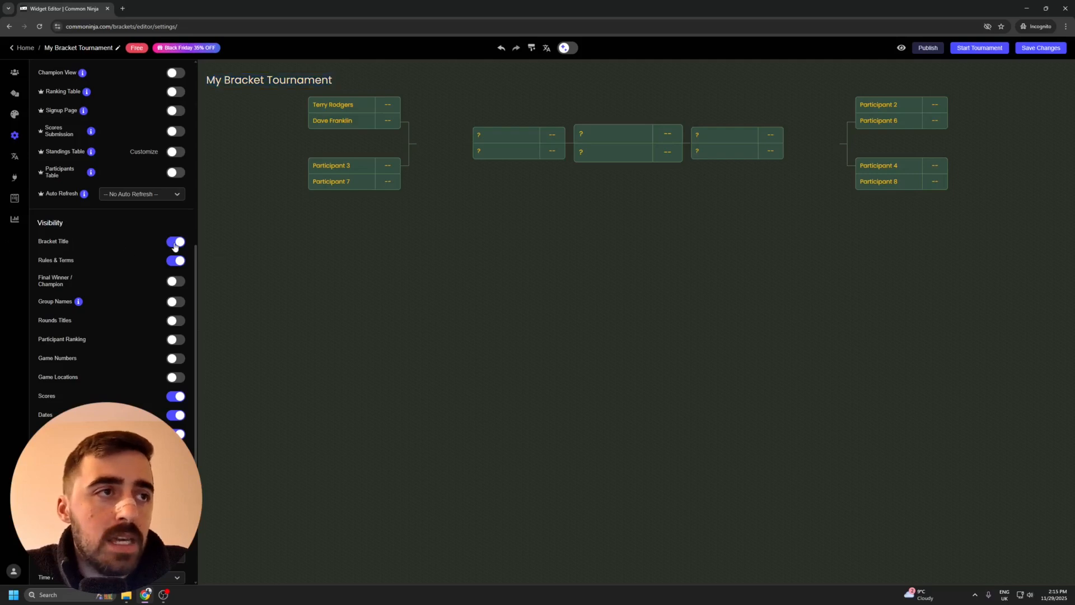
{"action": "left_click", "coordinate": [176, 245]}
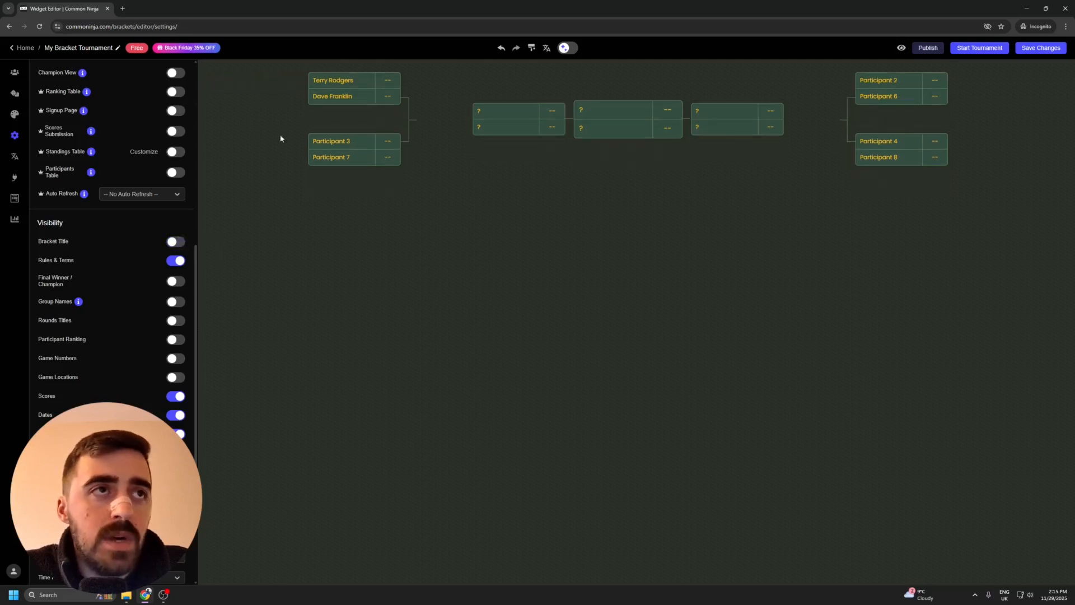
{"action": "left_click", "coordinate": [178, 243]}
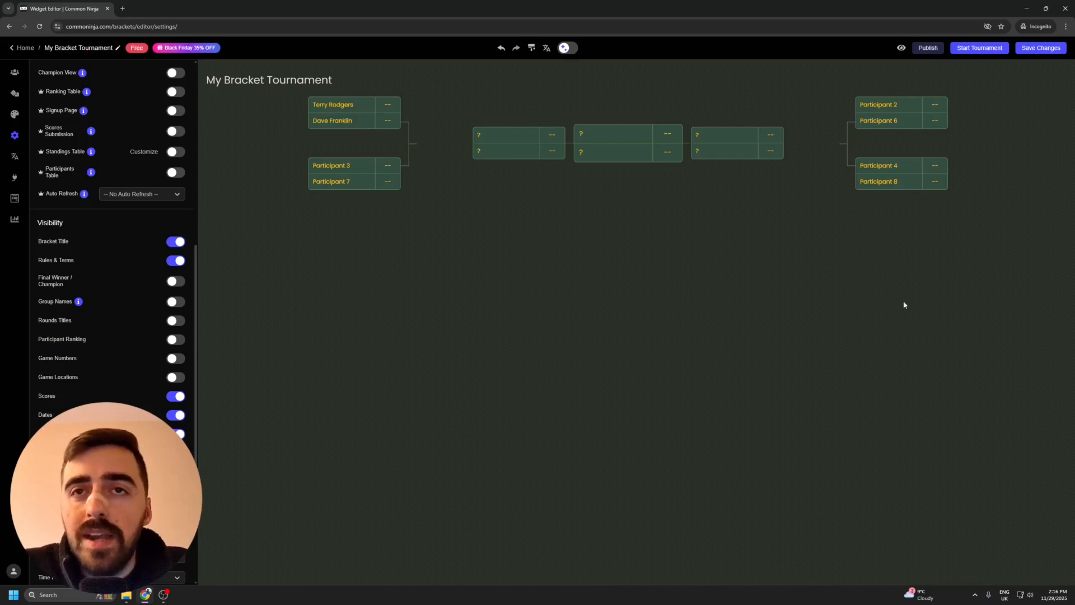
- Save the bracket to My First Project and copy the widget's embed code
{"action": "left_click", "coordinate": [1042, 49]}
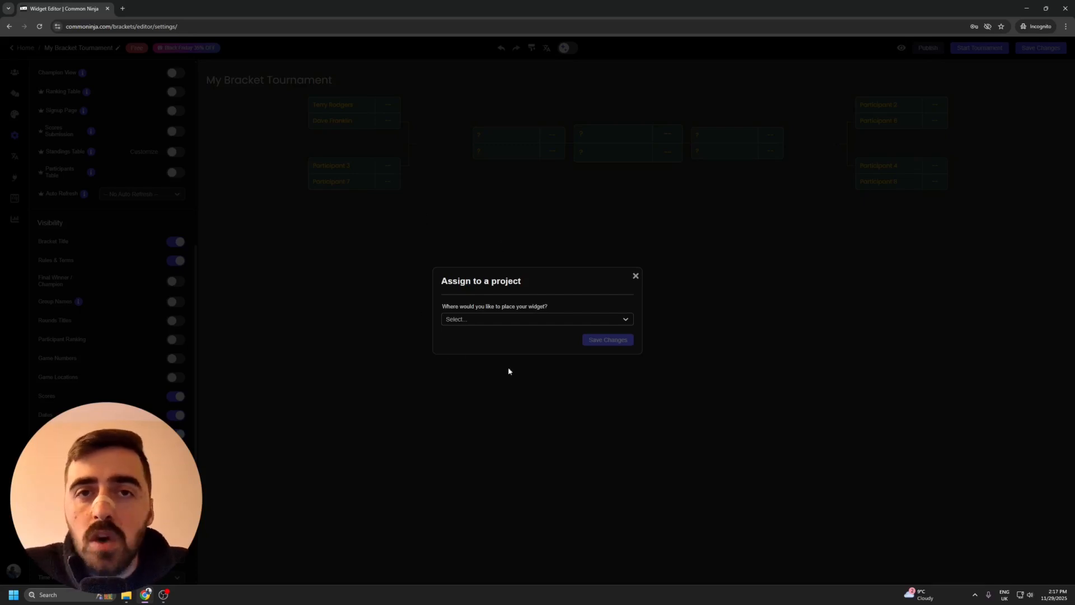
{"action": "left_click", "coordinate": [504, 317]}
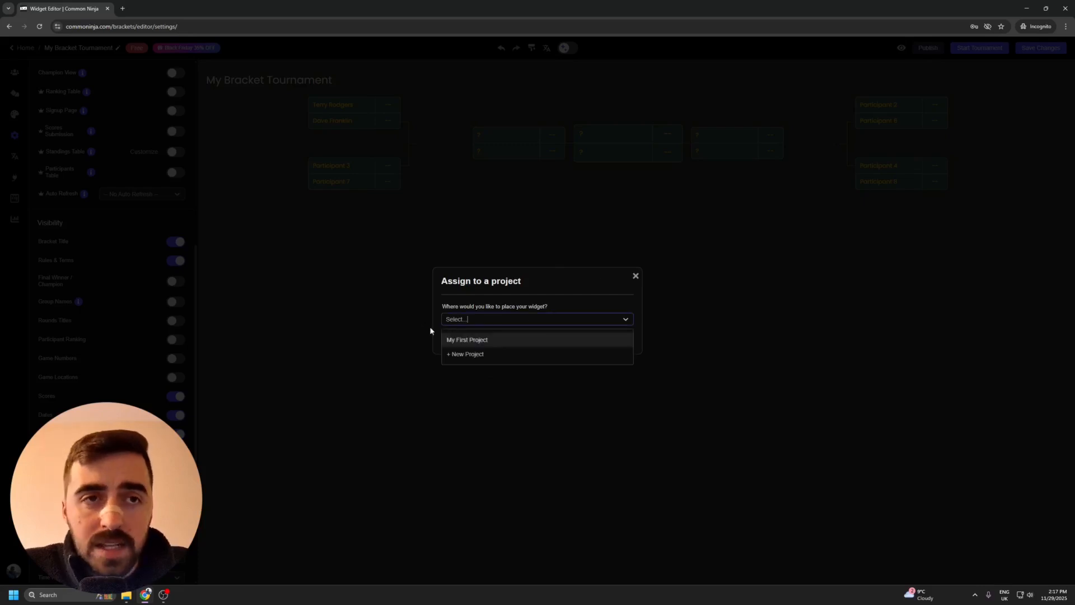
{"action": "left_click", "coordinate": [497, 341]}
{"action": "left_click", "coordinate": [610, 341]}
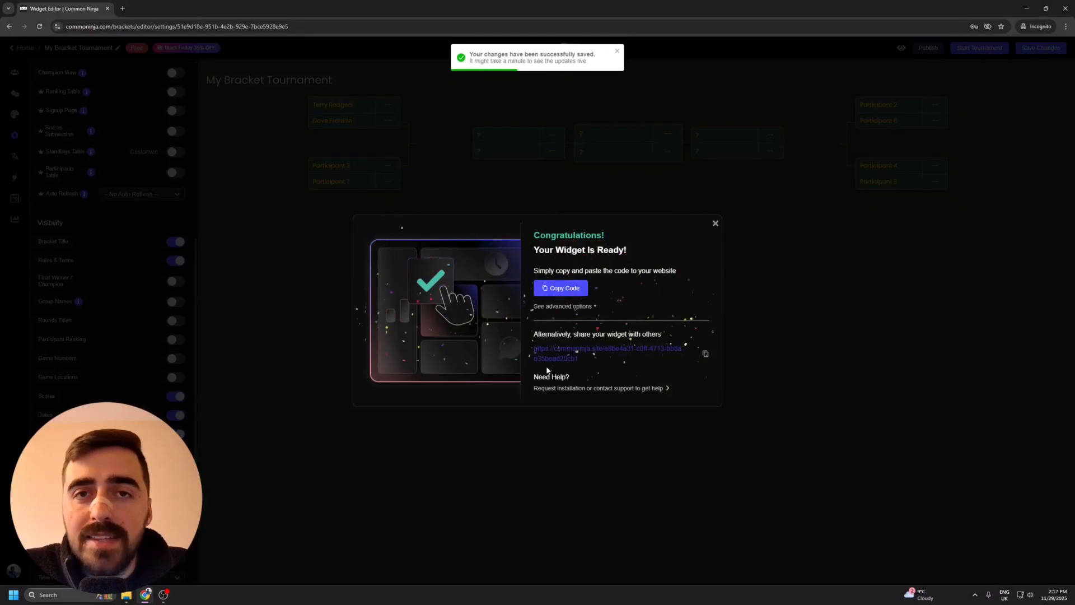
{"action": "left_click", "coordinate": [563, 288]}
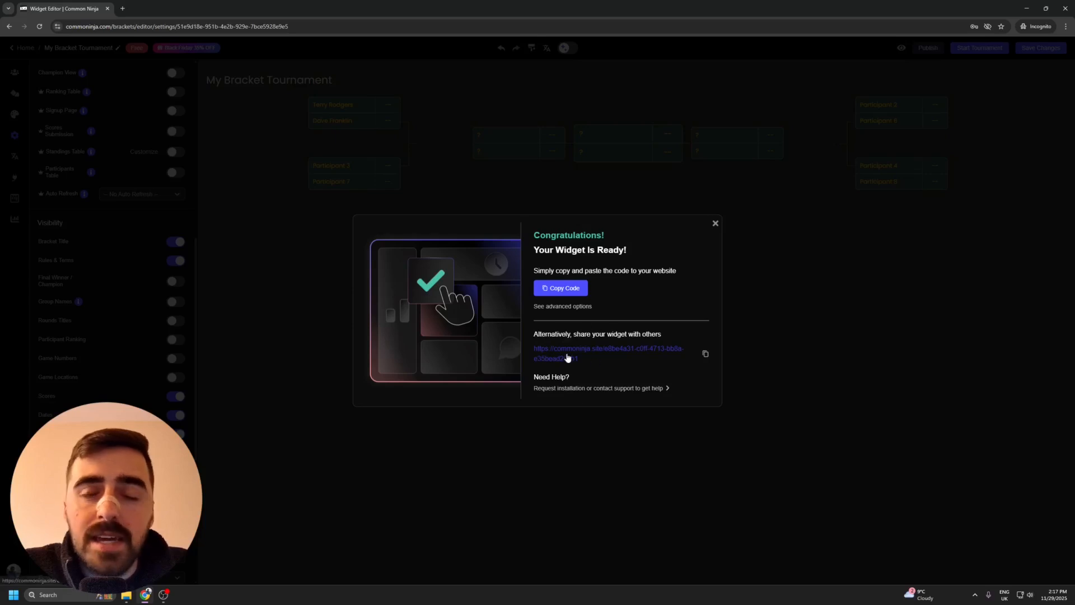
{"action": "left_click", "coordinate": [715, 223]}
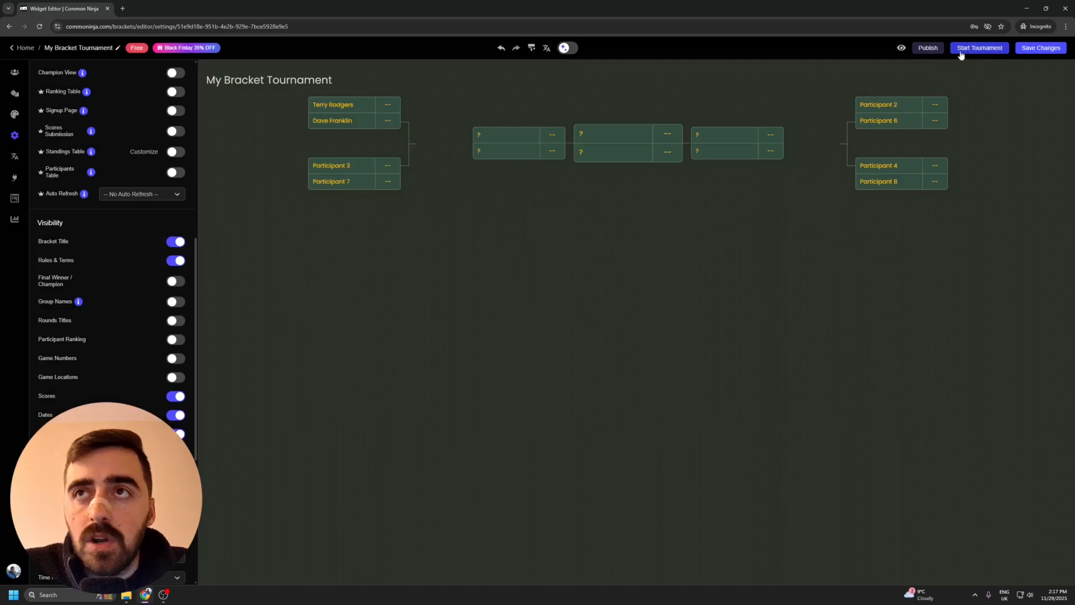
- Start the tournament and confirm that its bracket type, participants and game order get locked
{"action": "left_click", "coordinate": [978, 53]}
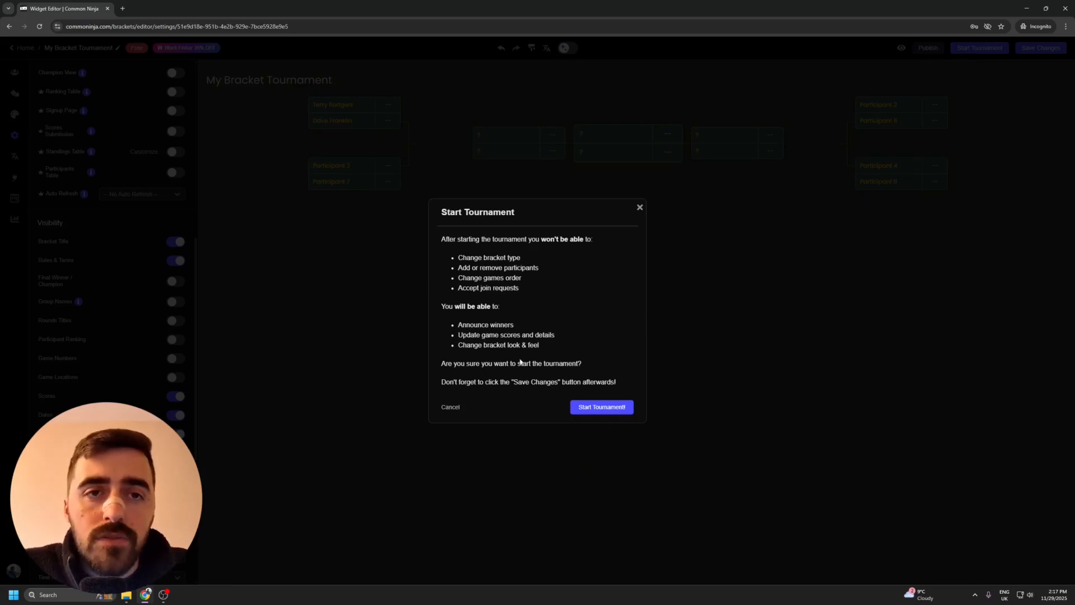
{"action": "left_click", "coordinate": [599, 409]}
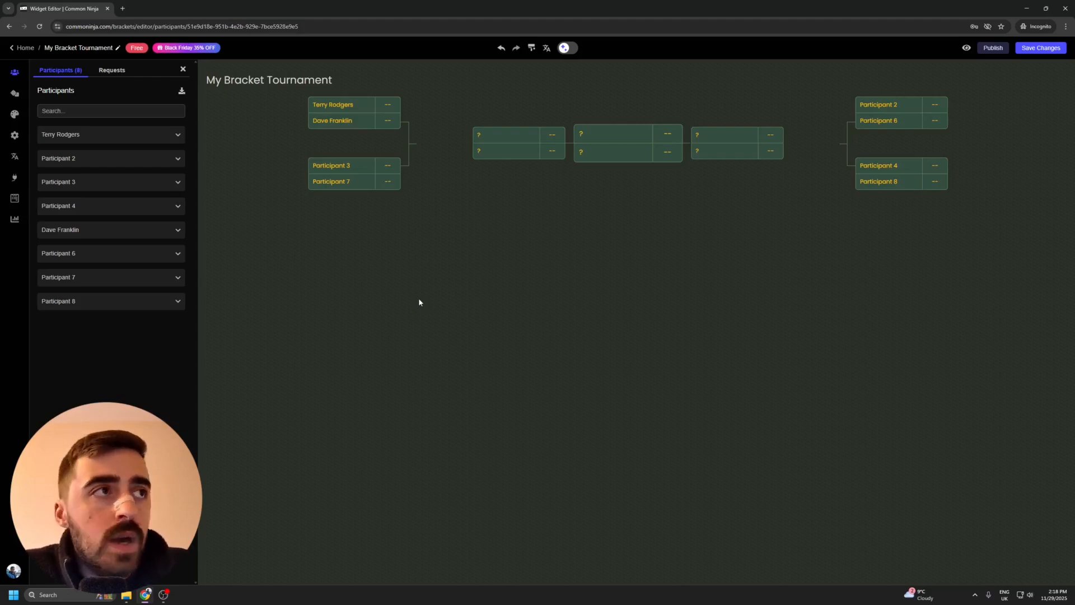
- Record the first participant as Match 1's winner with a score of 32 to 11 and save the changes
{"action": "left_click", "coordinate": [15, 93]}
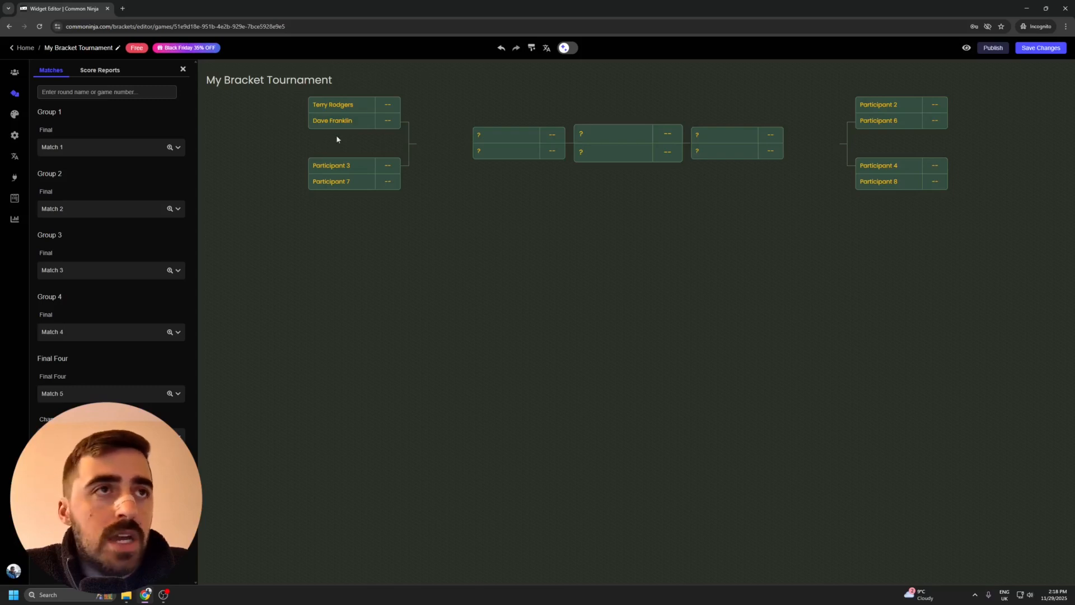
{"action": "left_click", "coordinate": [97, 153]}
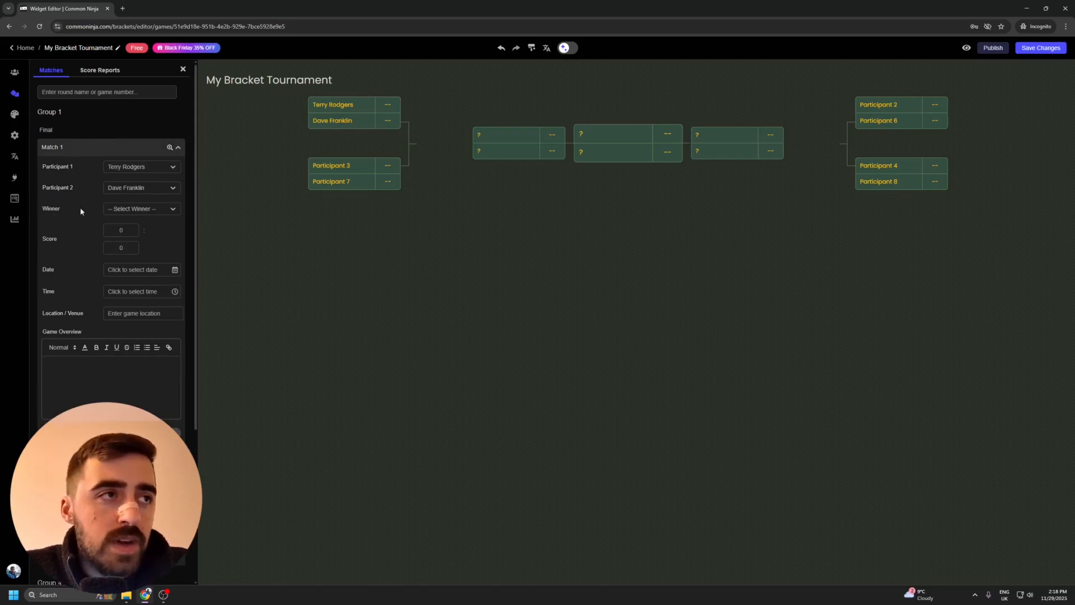
{"action": "left_click", "coordinate": [115, 209]}
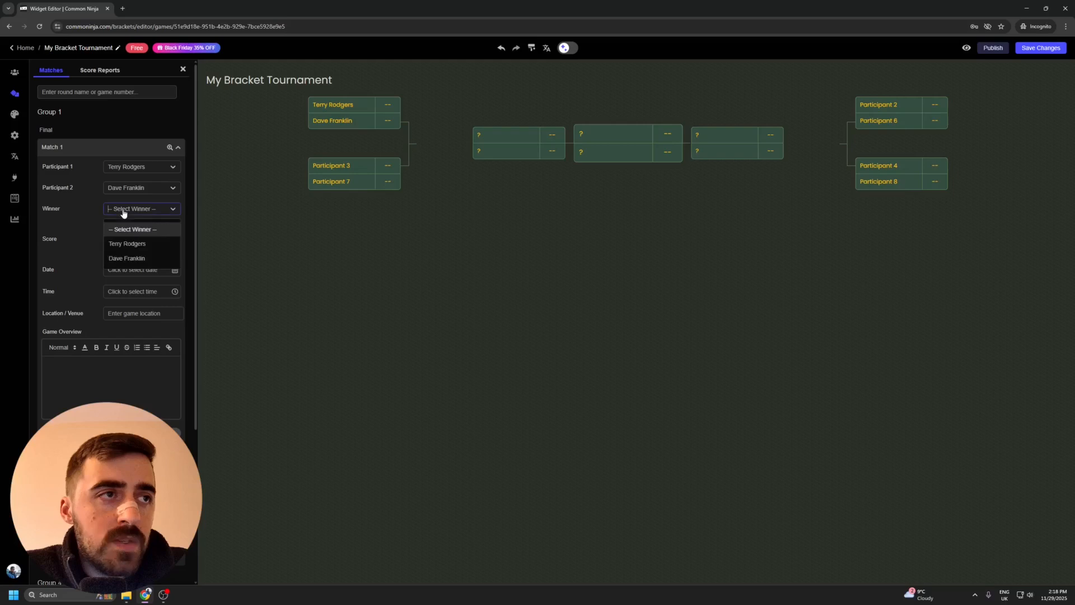
{"action": "left_click", "coordinate": [136, 244]}
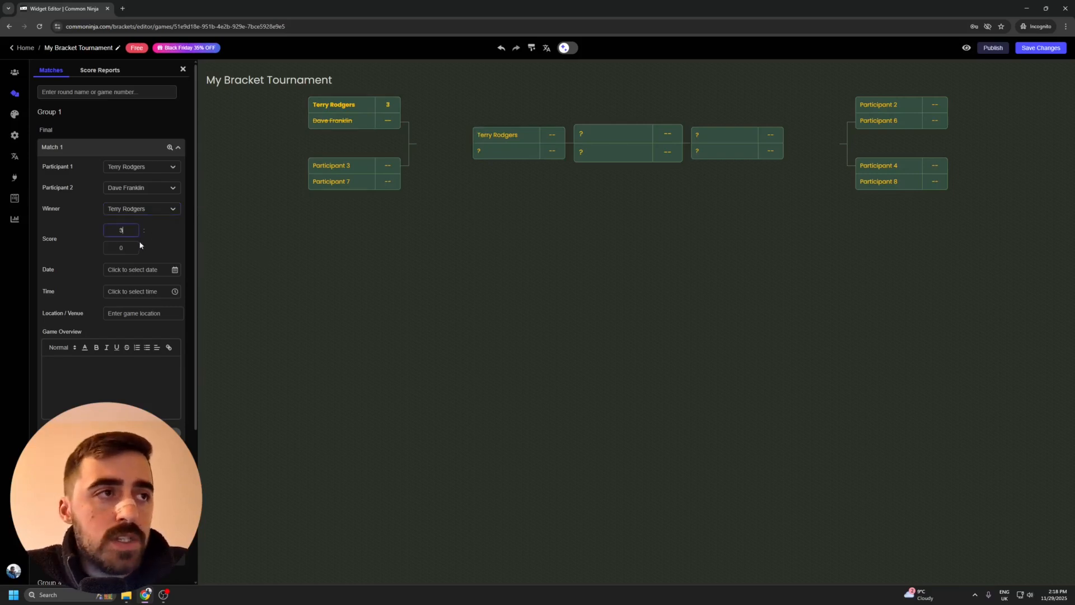
{"action": "type", "text": "11"}
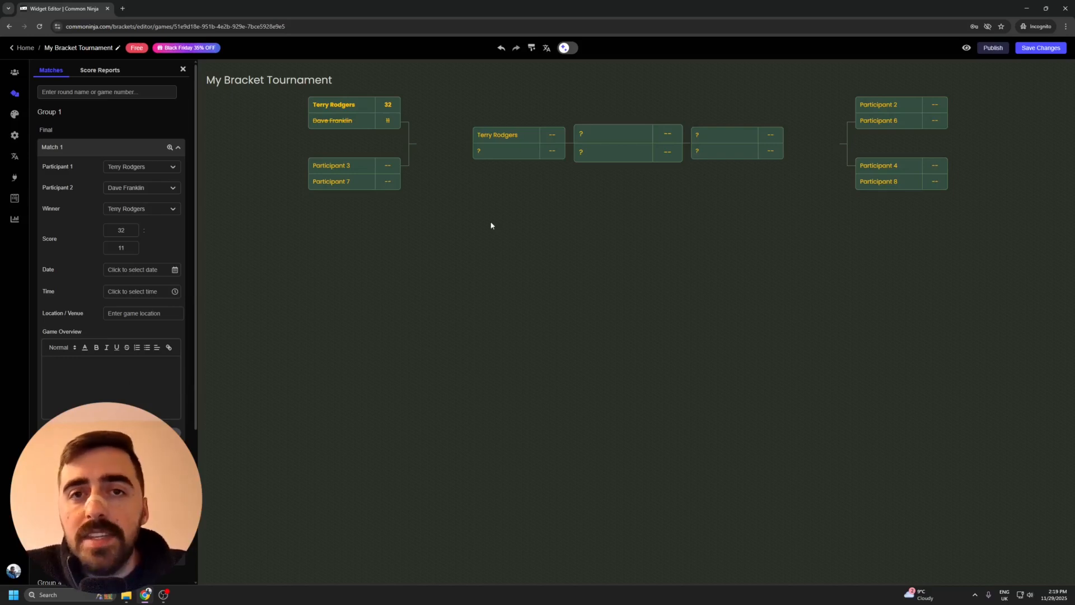
{"action": "left_click", "coordinate": [1040, 49]}
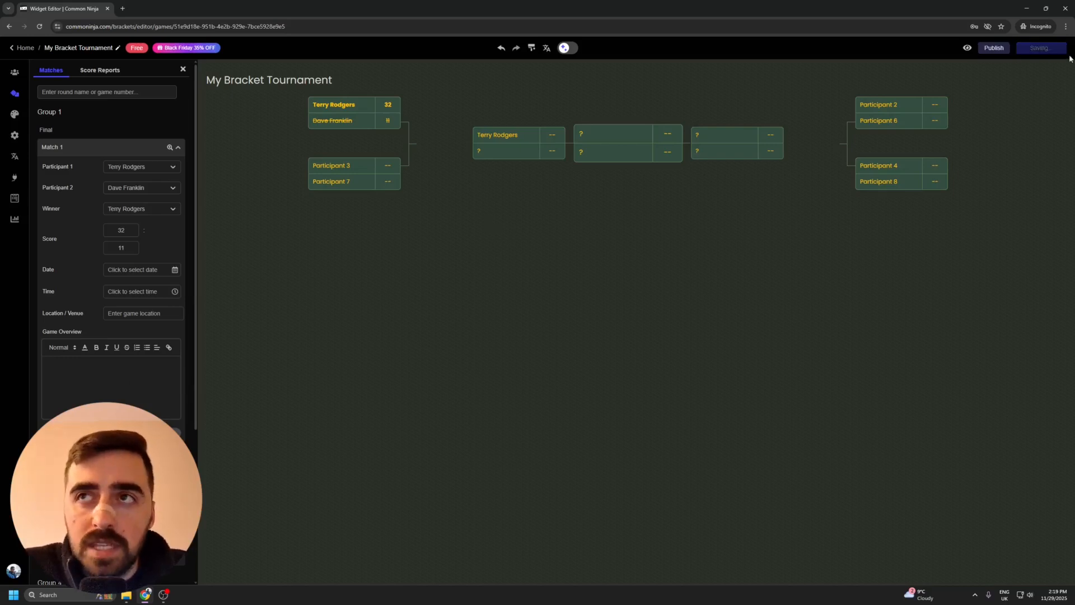